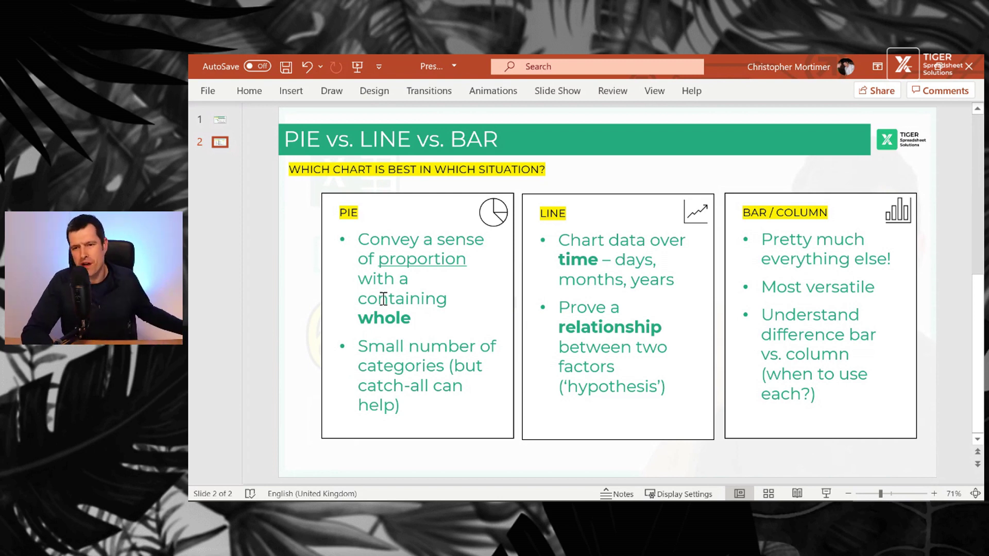
Highlight the first PIE bullet, deselect it, and switch to the Excel salary workbook.
{"action": "left_click_drag", "start_coordinate": [416, 319], "coordinate": [372, 239]}
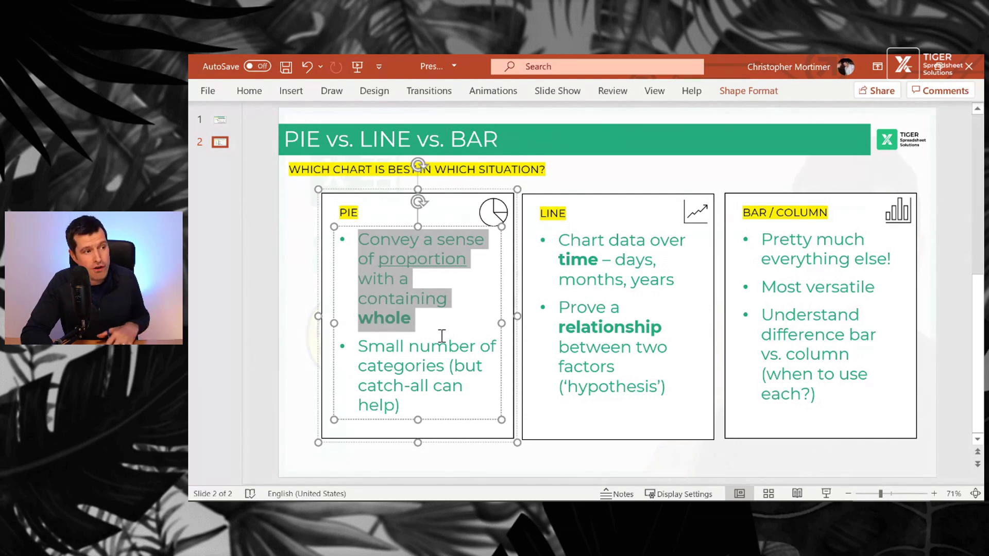
{"action": "left_click", "coordinate": [946, 310]}
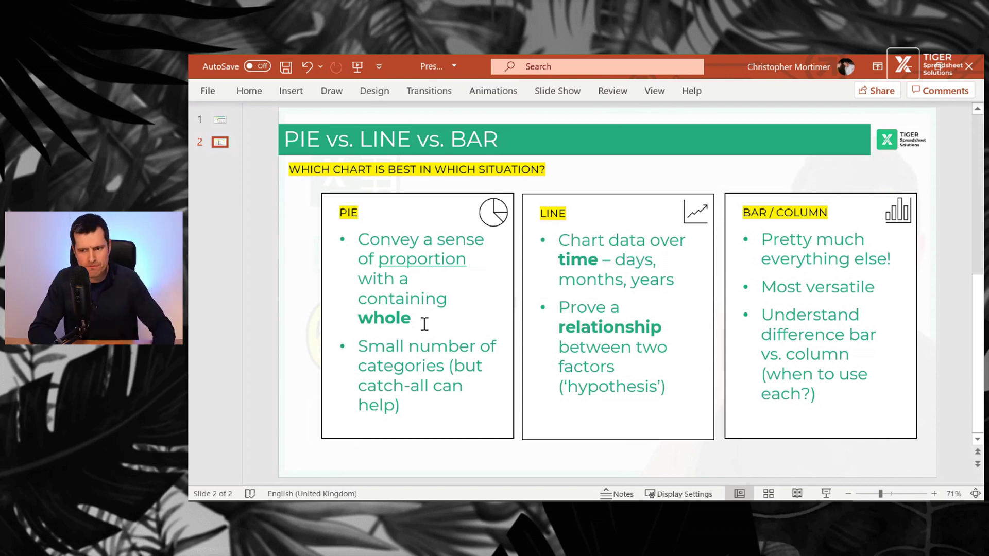
{"action": "key", "text": "alt+Tab"}
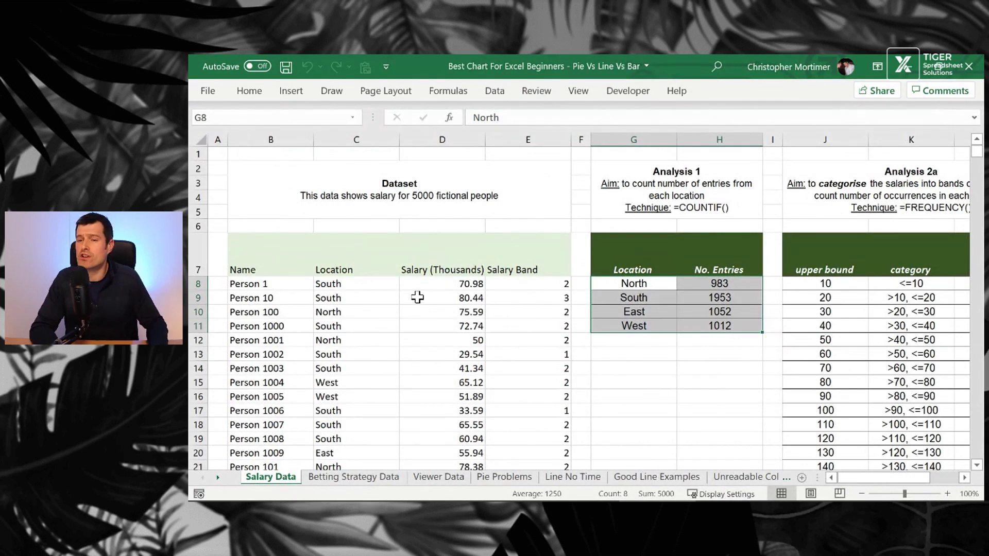
{"action": "left_click", "coordinate": [435, 298]}
{"action": "key", "text": "Right"}
{"action": "key", "text": "Right"}
{"action": "key", "text": "Right"}
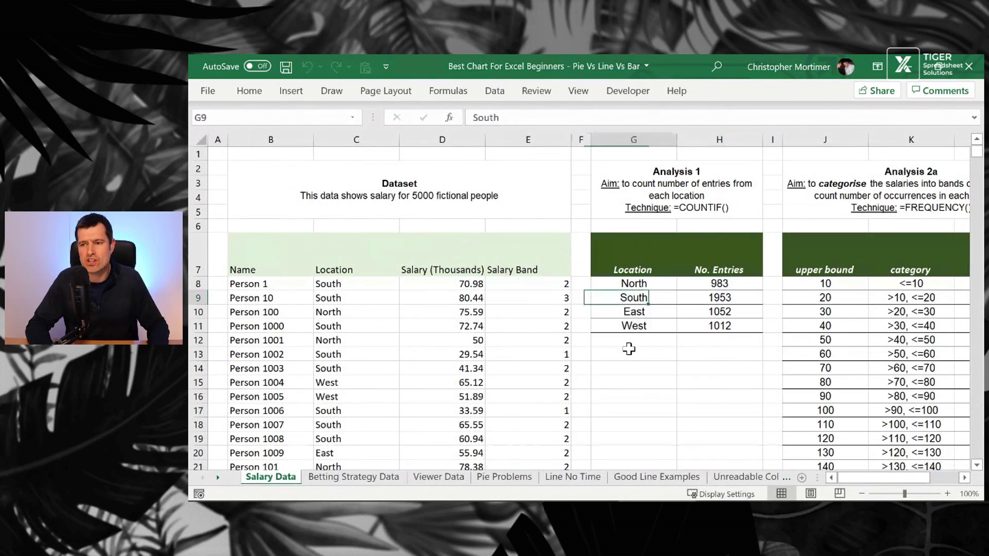
{"action": "key", "text": "Up"}
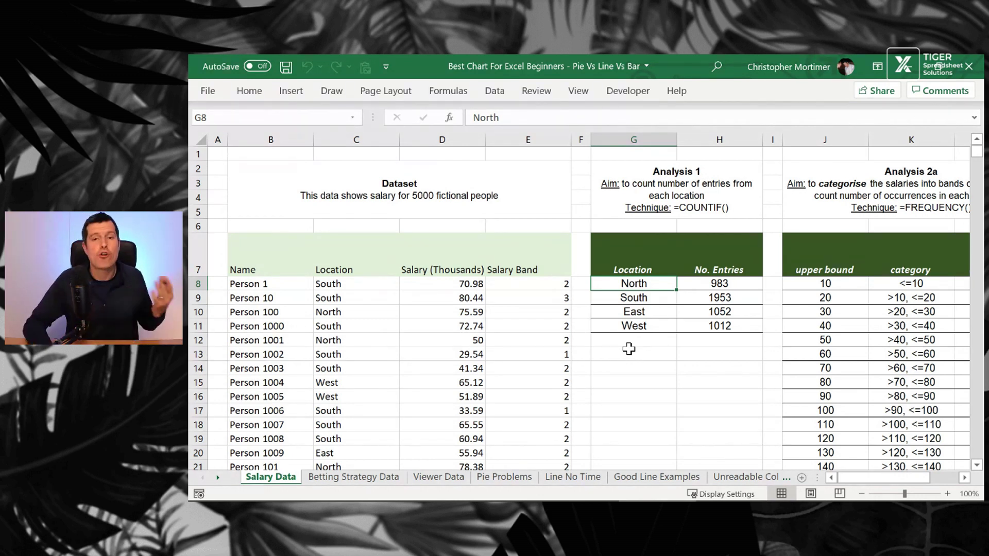
{"action": "key", "text": "Right"}
{"action": "key", "text": "F2"}
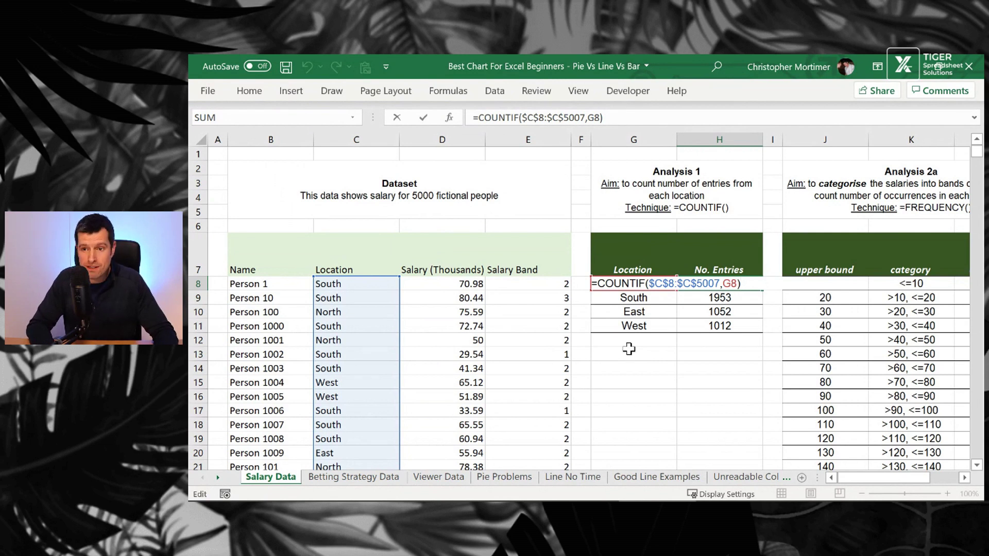
{"action": "key", "text": "shift+Tab"}
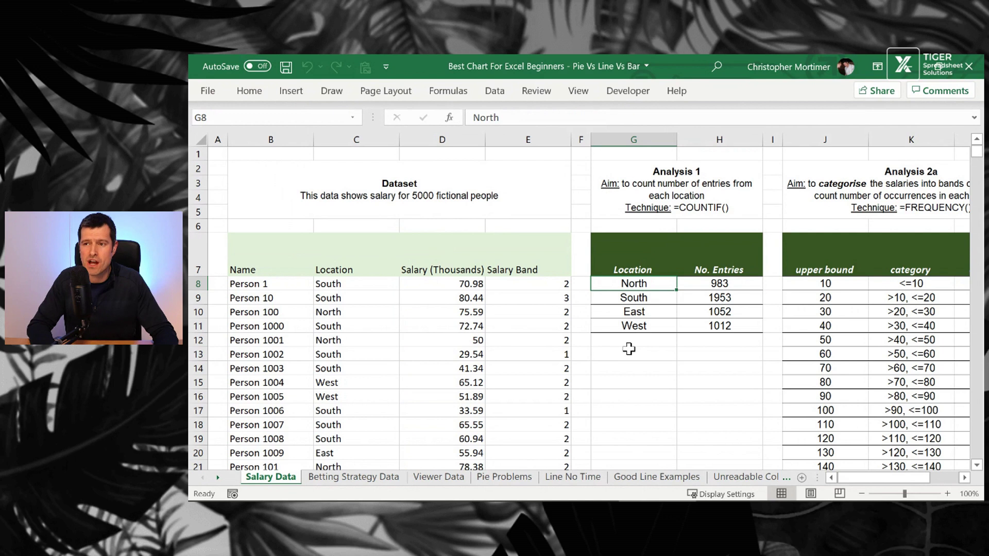
{"action": "key", "text": "shift+Down"}
{"action": "key", "text": "shift+Down"}
{"action": "key", "text": "shift+Down"}
{"action": "key", "text": "Left"}
{"action": "key", "text": "Left"}
{"action": "key", "text": "Left"}
{"action": "key", "text": "Left"}
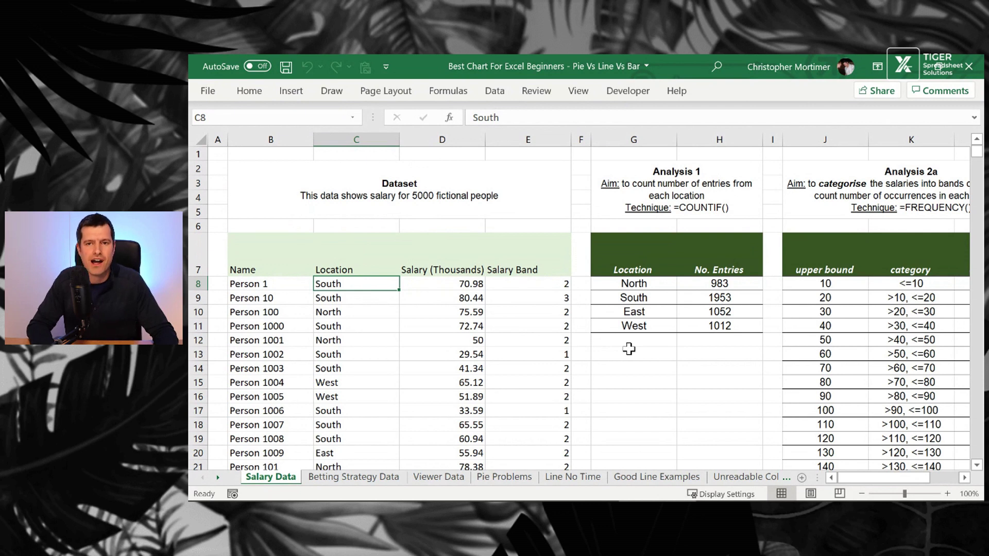
{"action": "key", "text": "Right"}
{"action": "key", "text": "Right"}
{"action": "key", "text": "Right"}
{"action": "key", "text": "Right"}
{"action": "key", "text": "Right"}
{"action": "key", "text": "F2"}
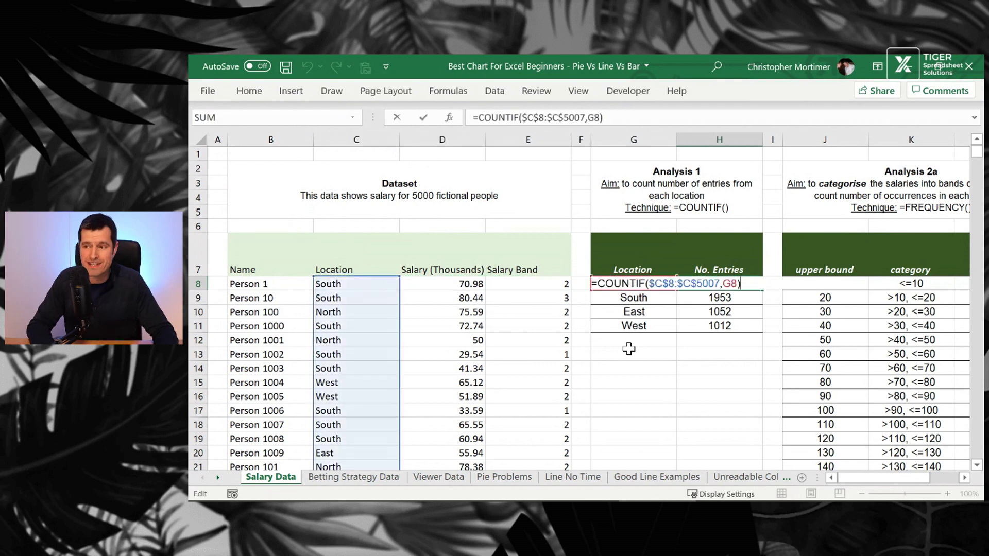
{"action": "key", "text": "Escape"}
{"action": "key", "text": "Left"}
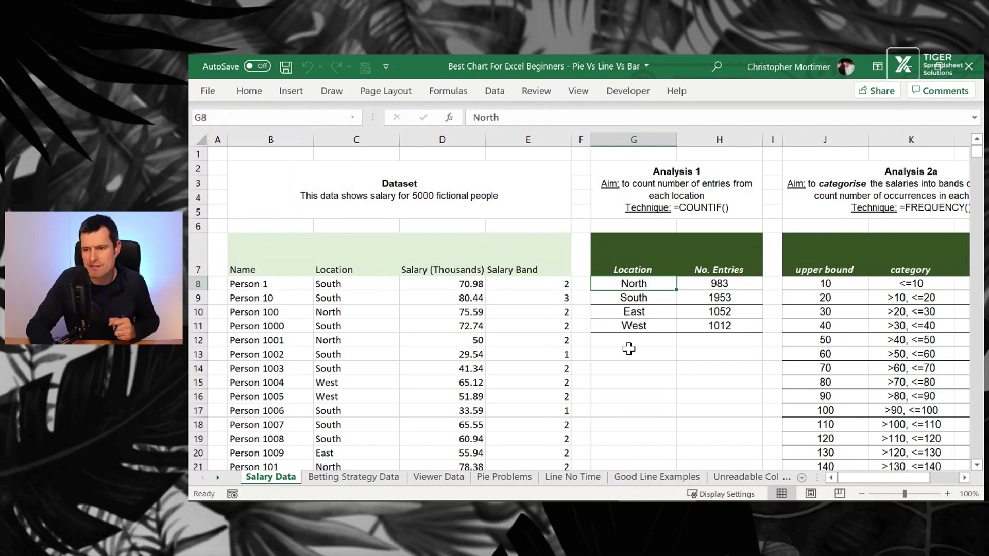
{"action": "key", "text": "shift+Right"}
{"action": "key", "text": "shift+Down"}
{"action": "key", "text": "shift+Down"}
{"action": "key", "text": "shift+Down"}
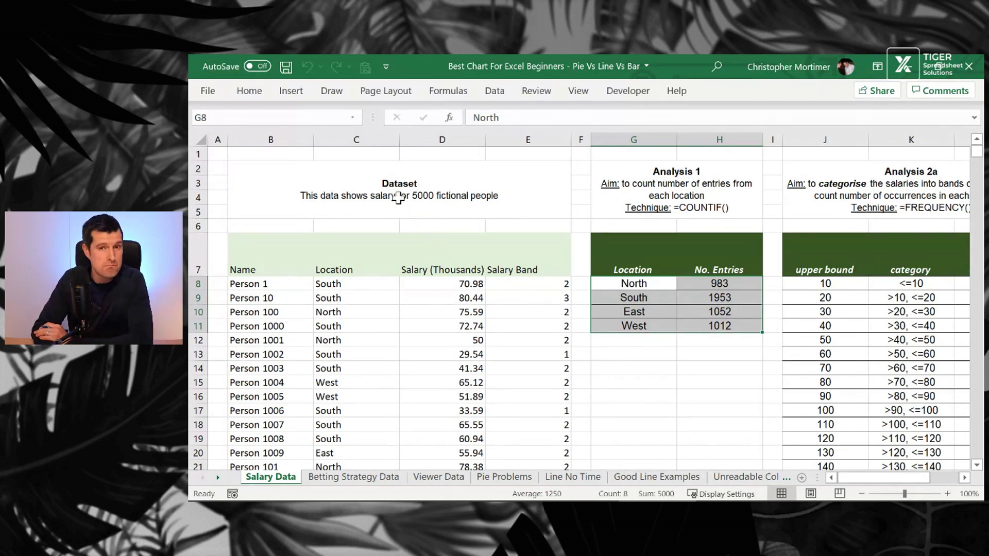
Insert a 2-D pie of the G8:H11 location counts and move it left over the dataset.
{"action": "left_click", "coordinate": [291, 93]}
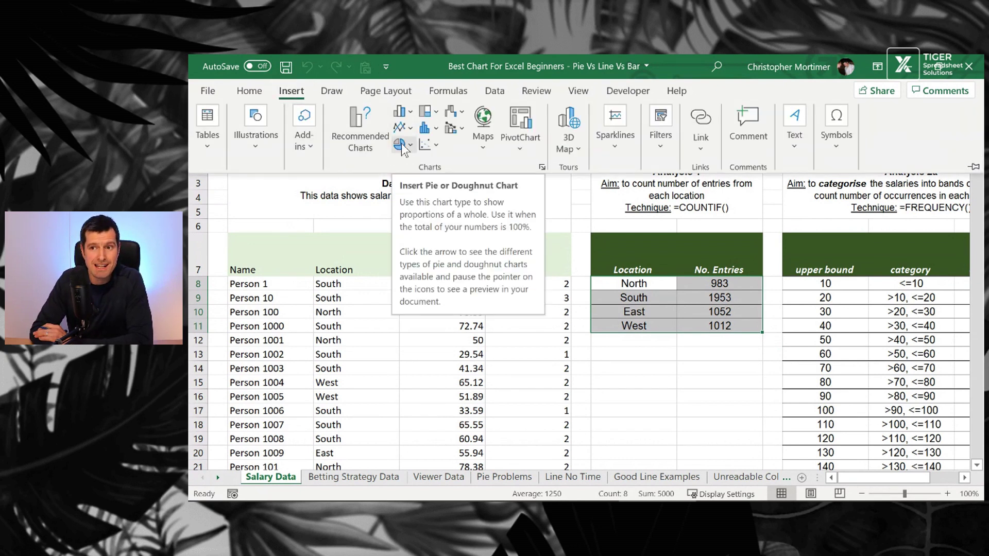
{"action": "left_click", "coordinate": [402, 147]}
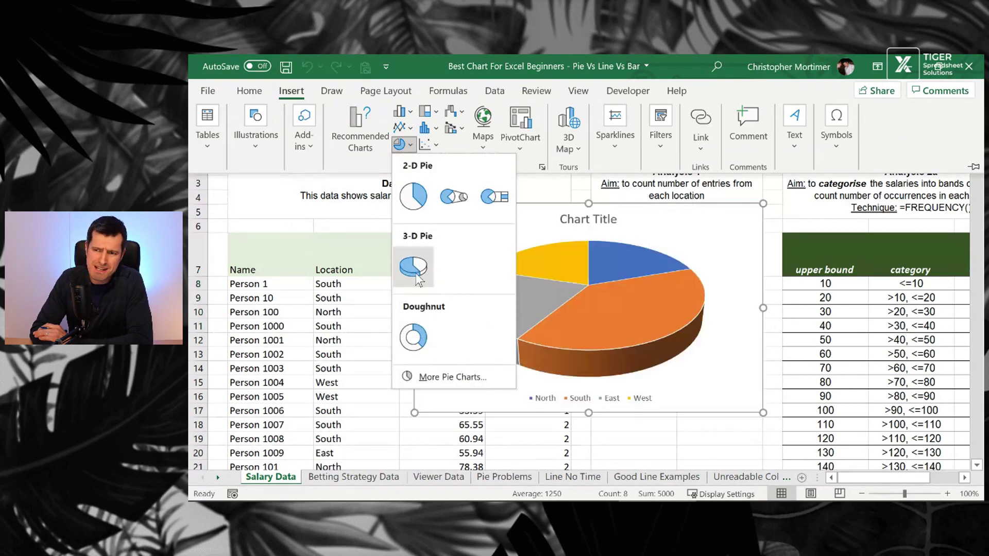
{"action": "left_click", "coordinate": [415, 200]}
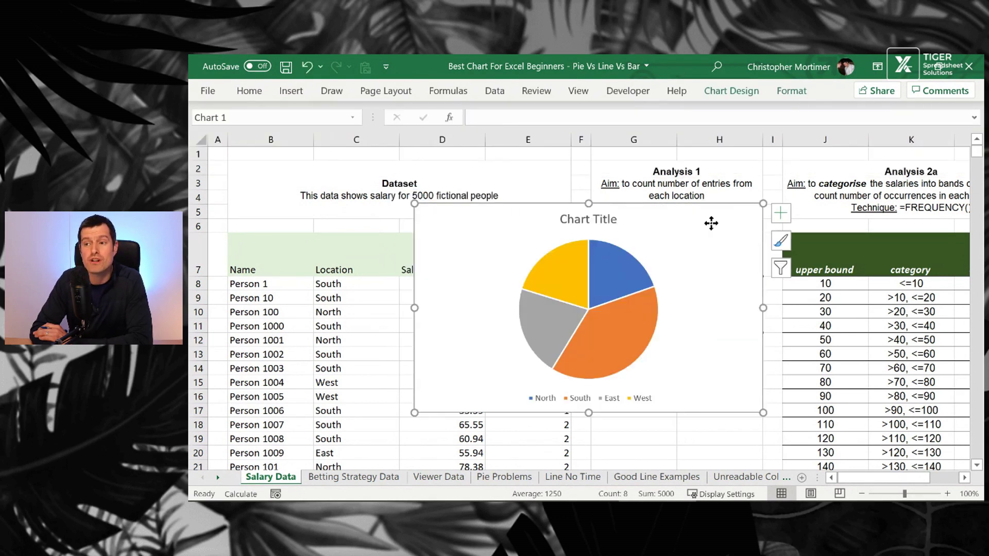
{"action": "left_click_drag", "start_coordinate": [708, 227], "coordinate": [523, 195]}
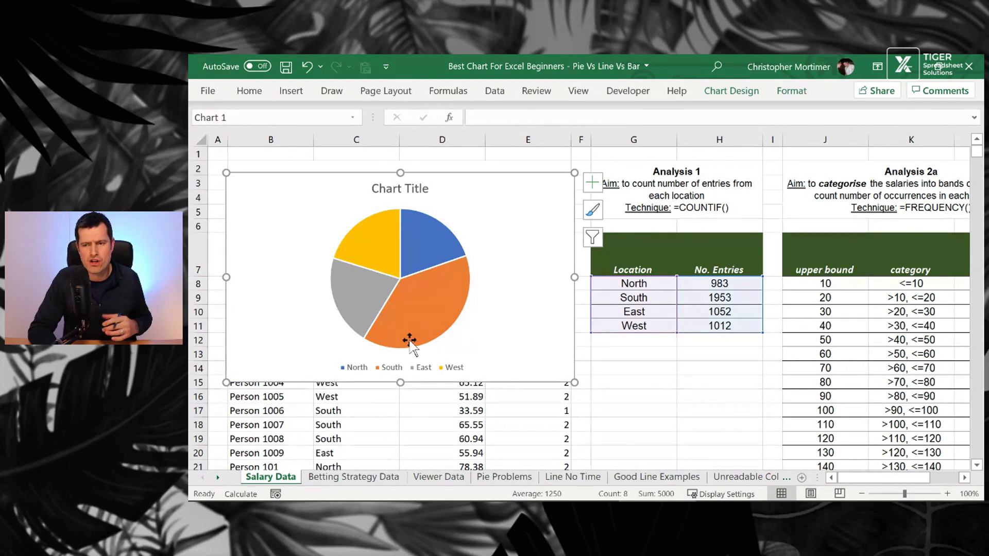
Delete the legend from the location pie chart.
{"action": "left_click", "coordinate": [378, 367]}
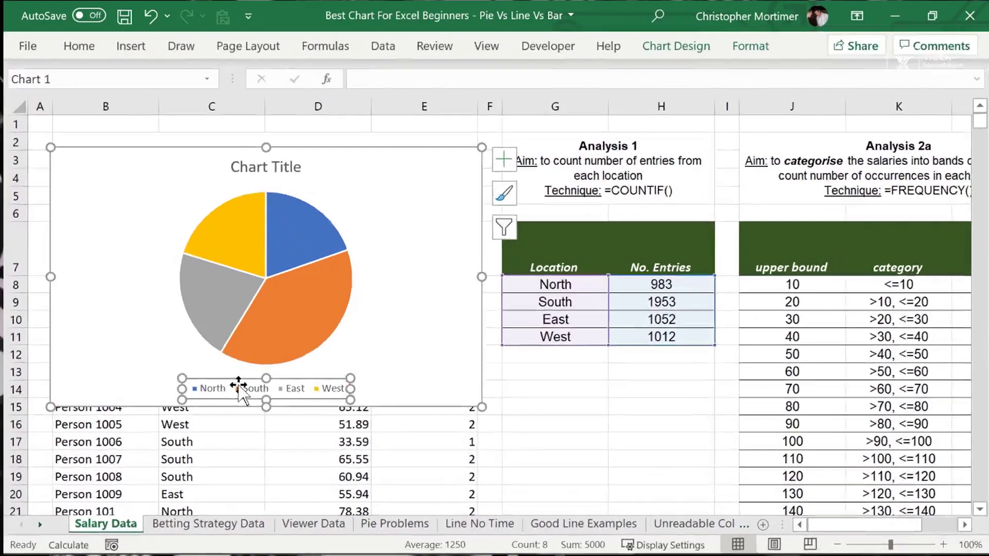
{"action": "key", "text": "Escape"}
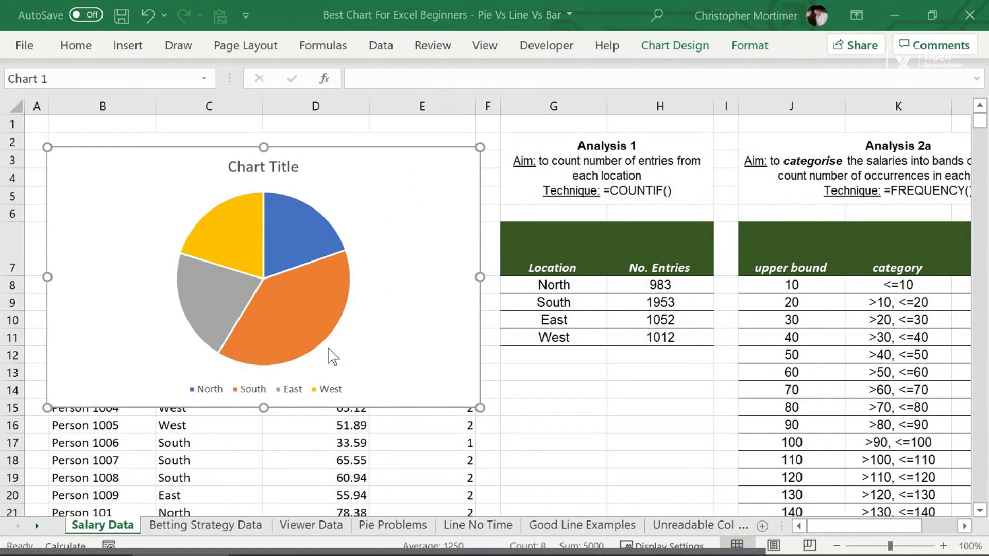
{"action": "left_click", "coordinate": [303, 393]}
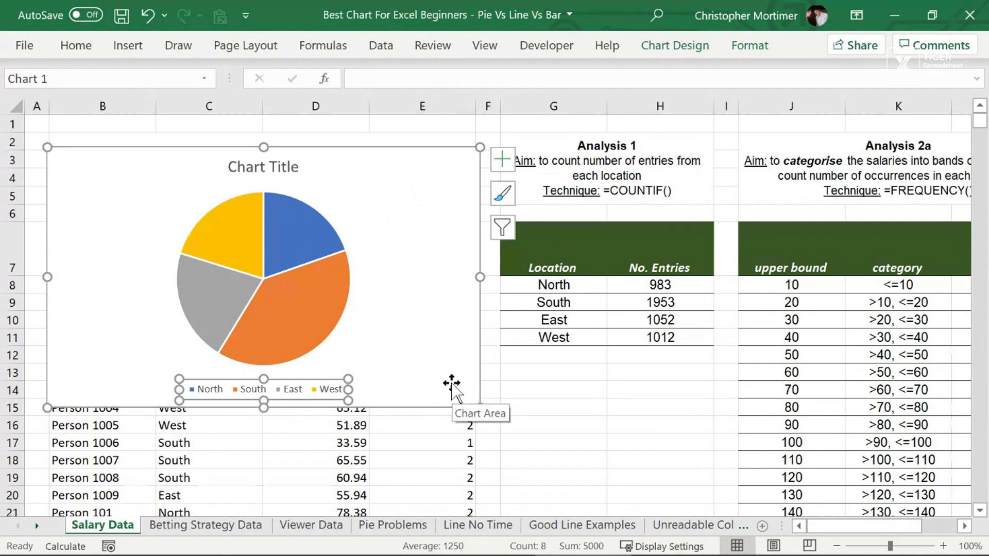
{"action": "key", "text": "Delete"}
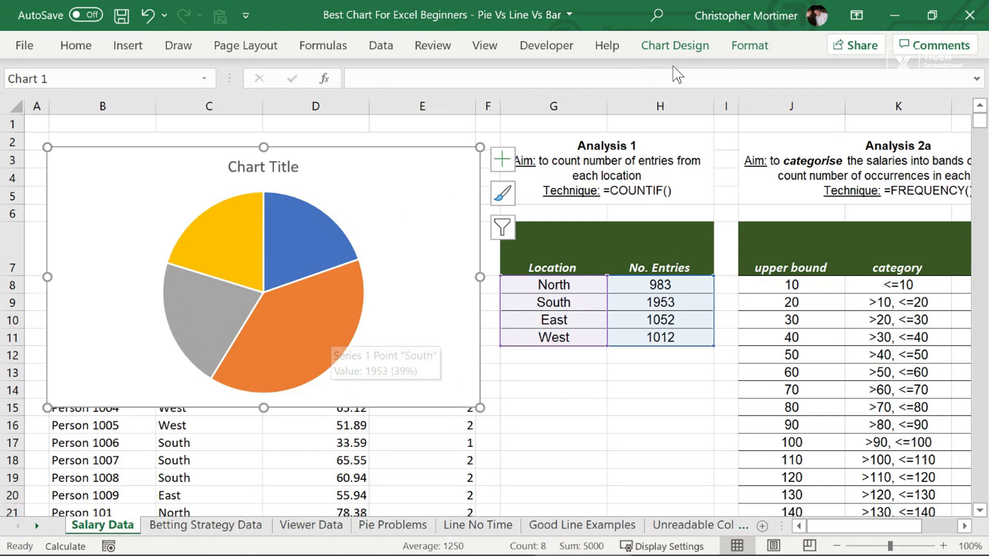
Open the Add Chart Element list on the Chart Design ribbon.
{"action": "left_click", "coordinate": [700, 49]}
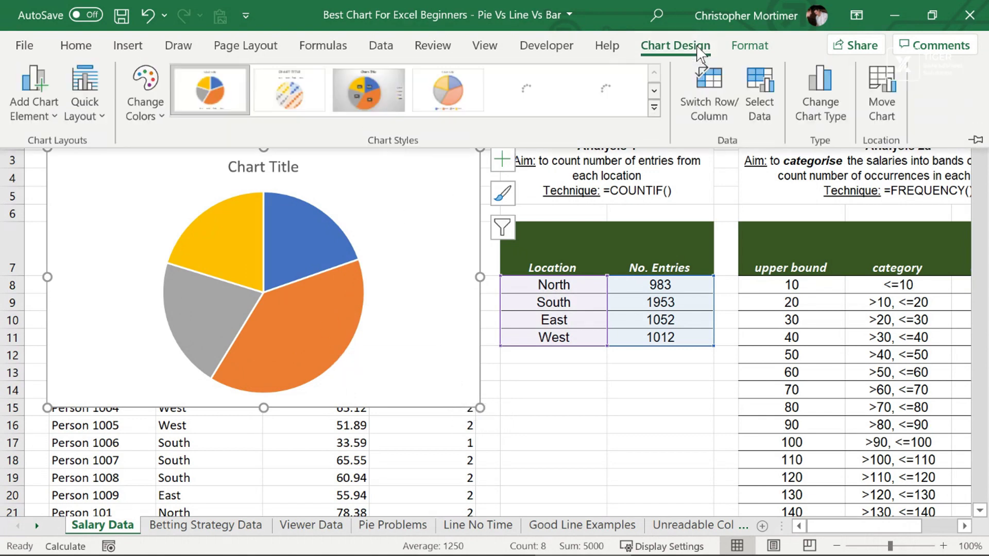
{"action": "left_click", "coordinate": [29, 110]}
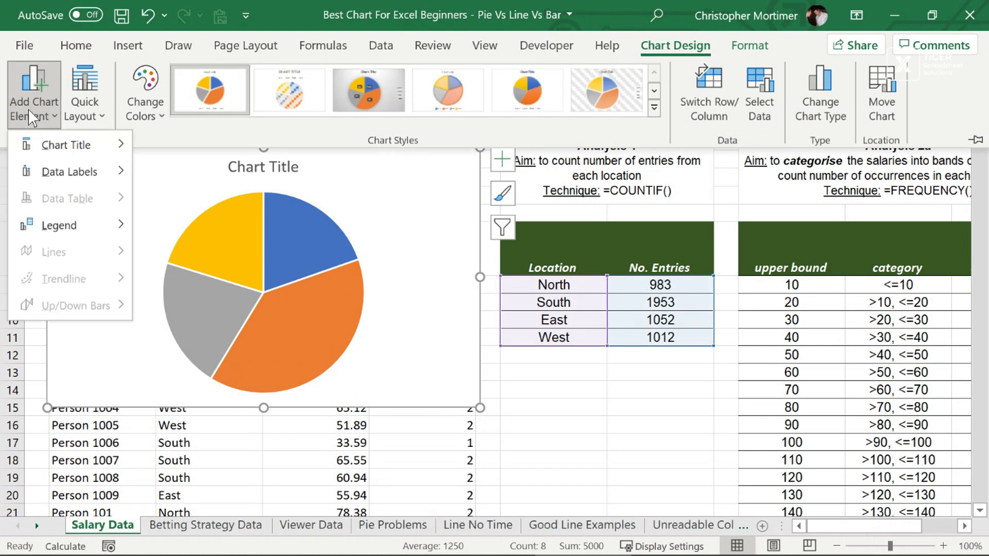
{"action": "mouse_move", "coordinate": [57, 176]}
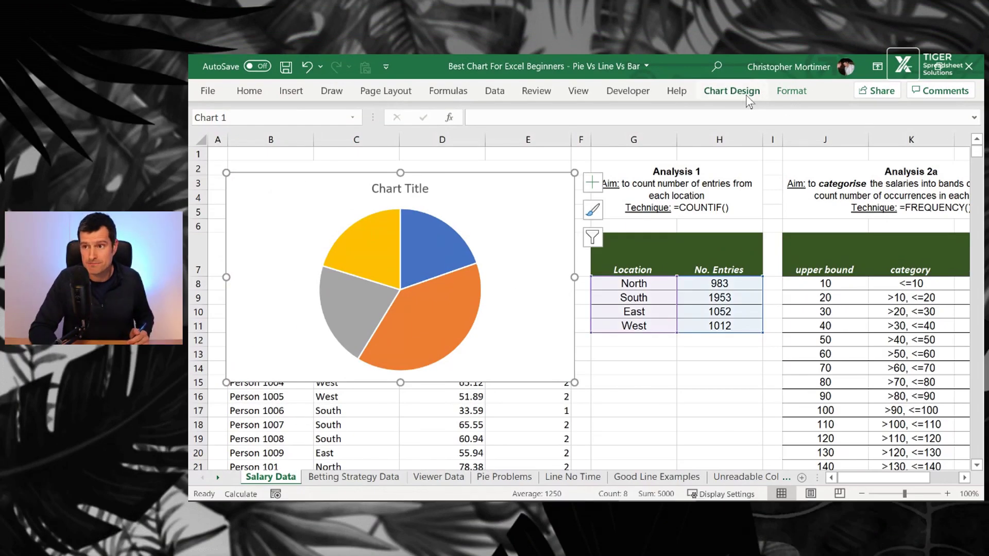
Add Inside End data labels showing counts 983, 1953, 1052 and 1012, then select them.
{"action": "left_click", "coordinate": [745, 95]}
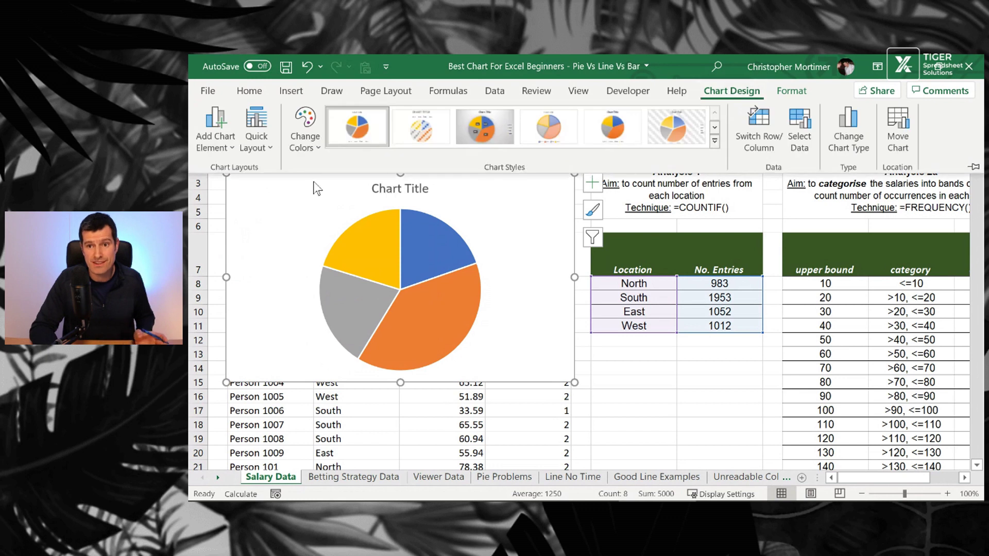
{"action": "left_click", "coordinate": [227, 140]}
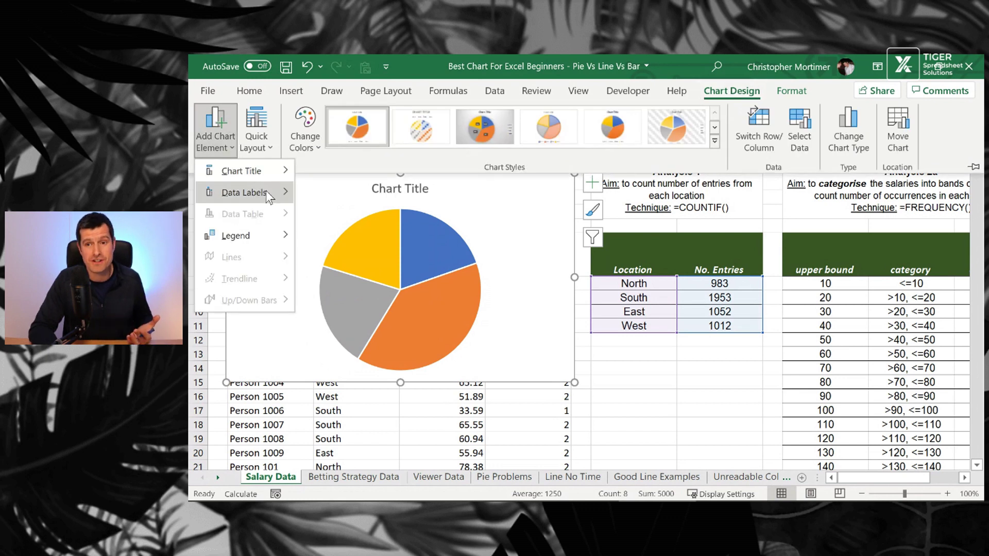
{"action": "mouse_move", "coordinate": [266, 191]}
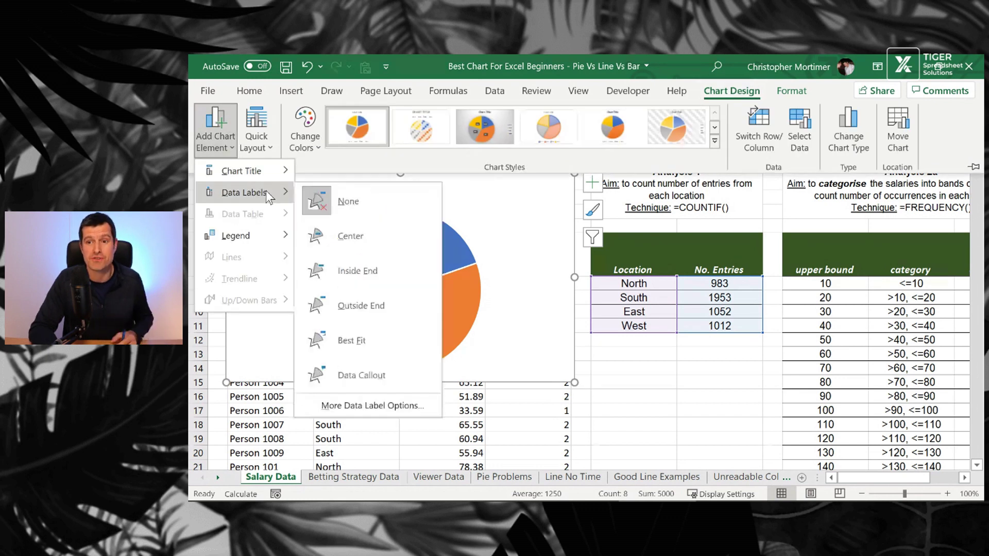
{"action": "left_click", "coordinate": [341, 269]}
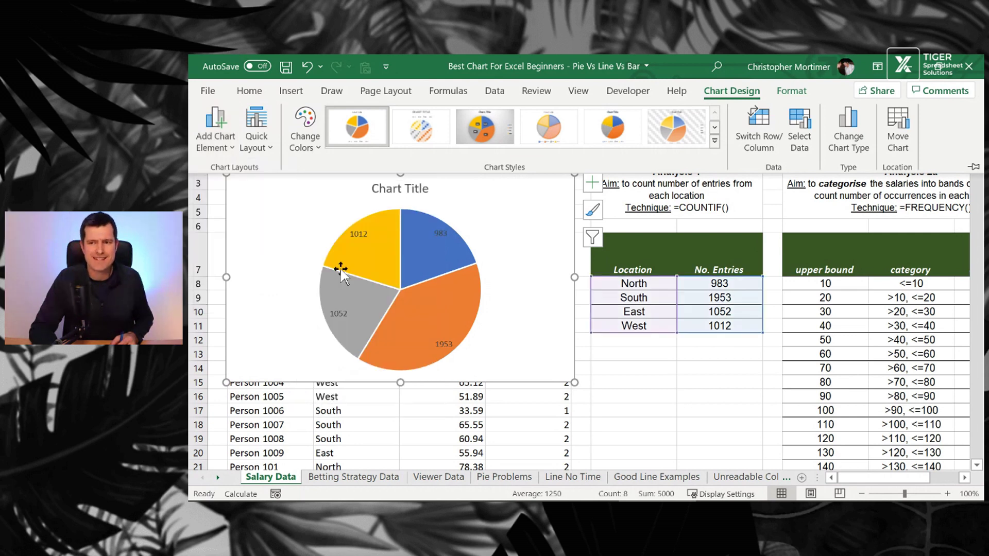
{"action": "left_click", "coordinate": [539, 252]}
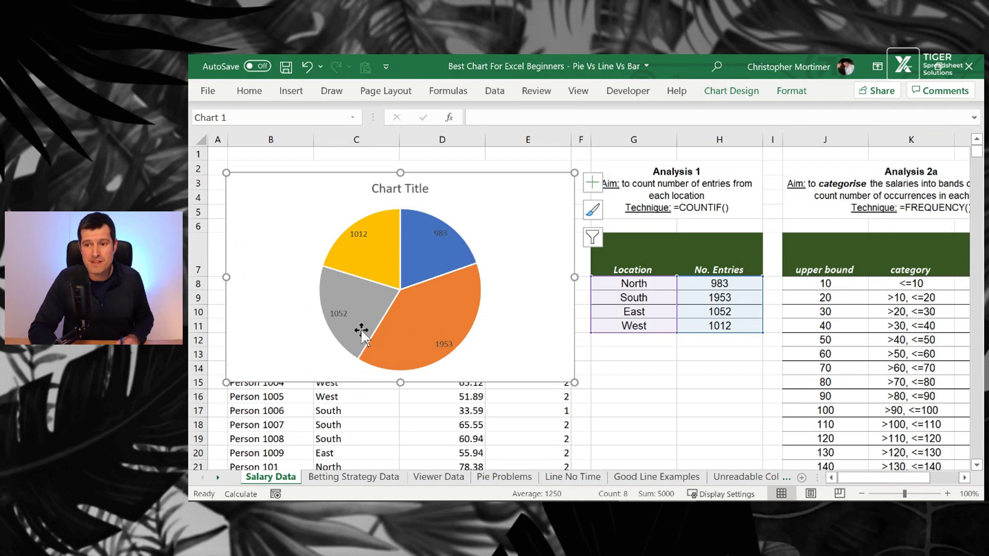
{"action": "left_click", "coordinate": [441, 227]}
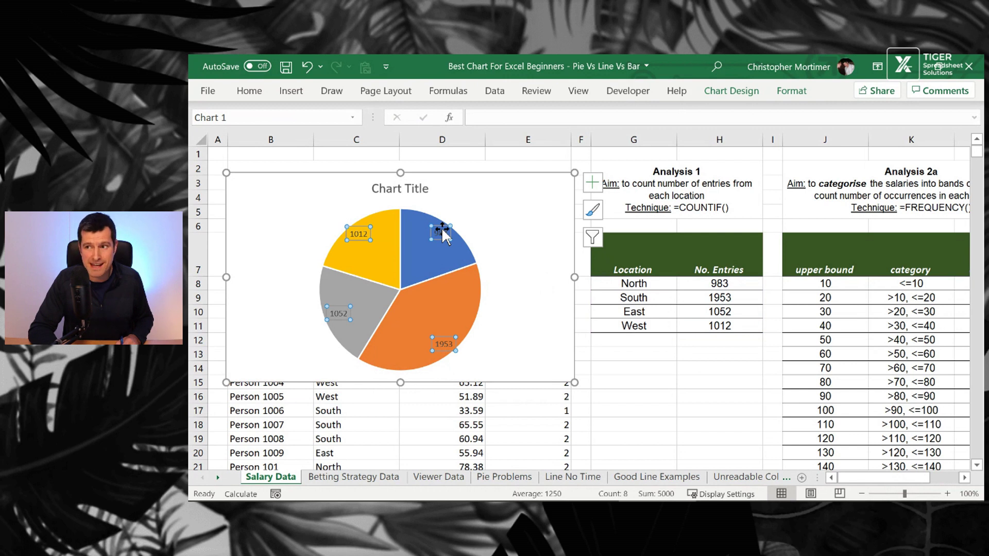
Switch the pie labels to category name and percentage, dropping the value.
{"action": "left_click", "coordinate": [795, 95]}
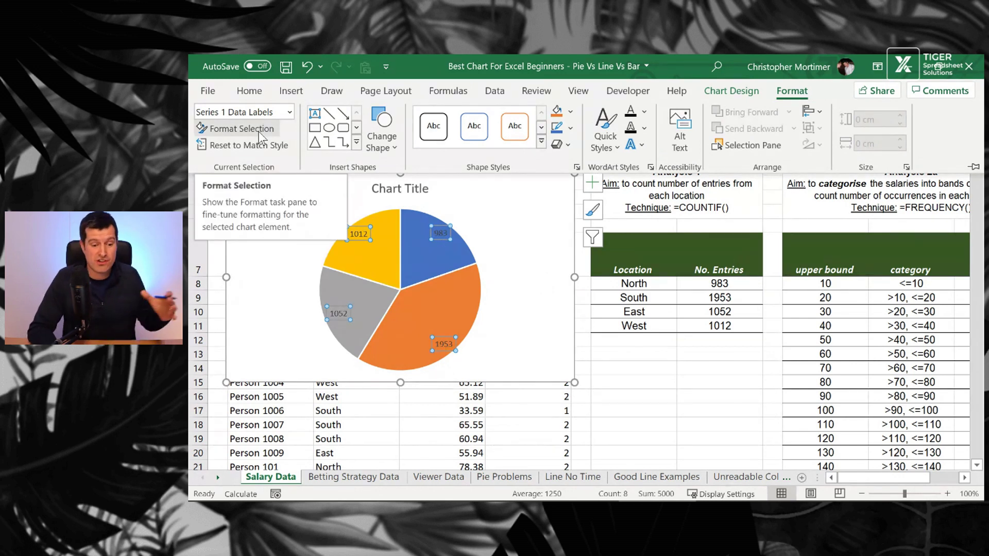
{"action": "left_click", "coordinate": [259, 132]}
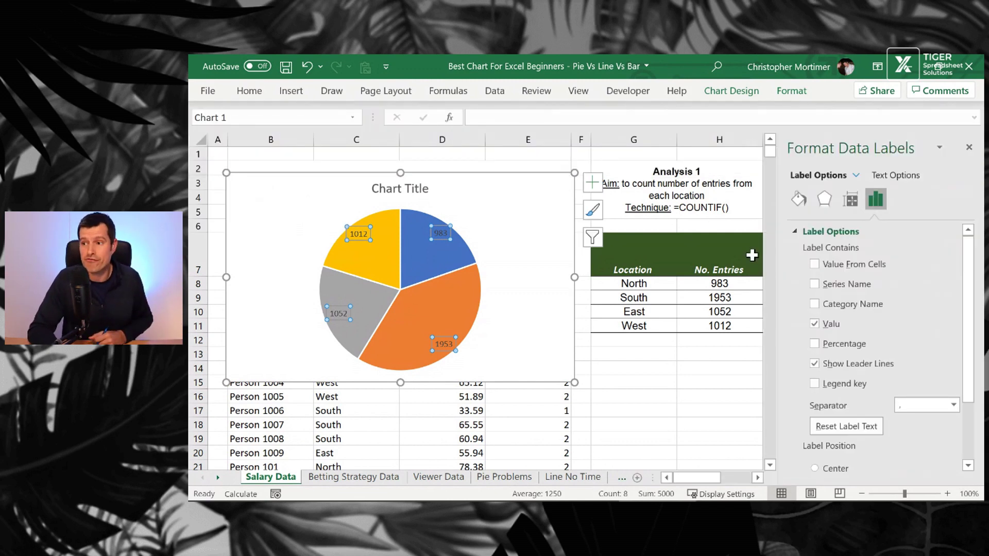
{"action": "left_click", "coordinate": [814, 344]}
{"action": "left_click", "coordinate": [814, 305]}
{"action": "left_click", "coordinate": [814, 324]}
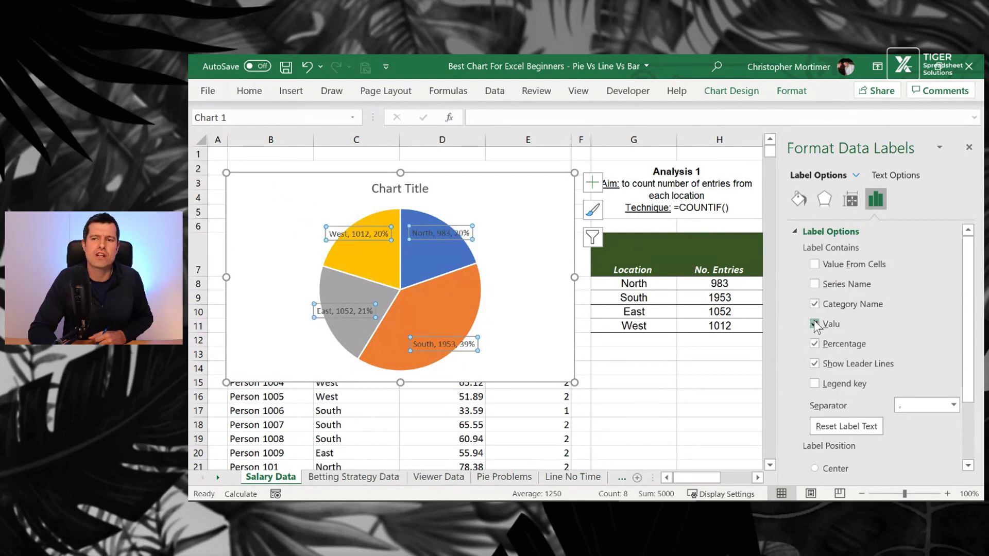
{"action": "left_click", "coordinate": [536, 350]}
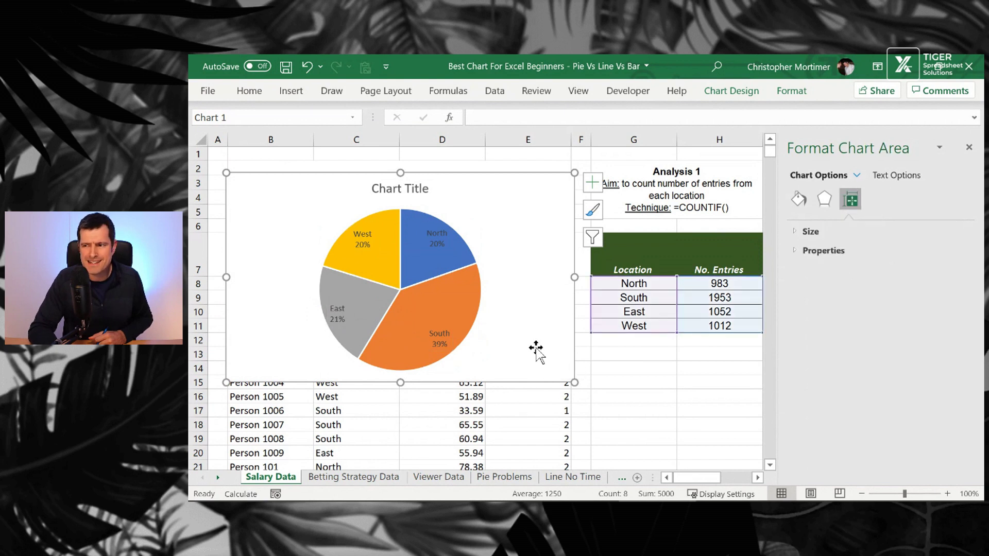
{"action": "left_click", "coordinate": [969, 148]}
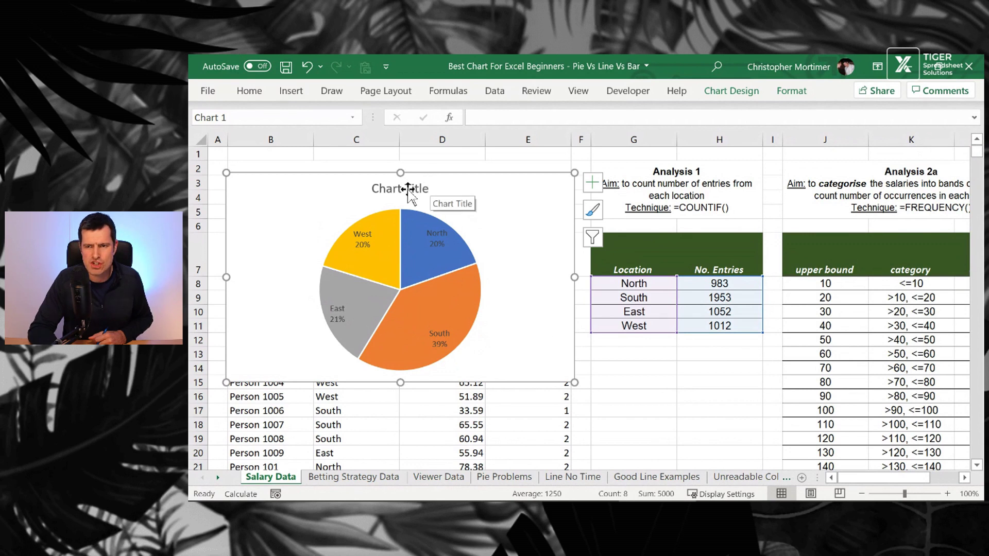
Delete the pie's title, narrow the chart to end near column E, then open Pie Problems.
{"action": "left_click", "coordinate": [408, 189]}
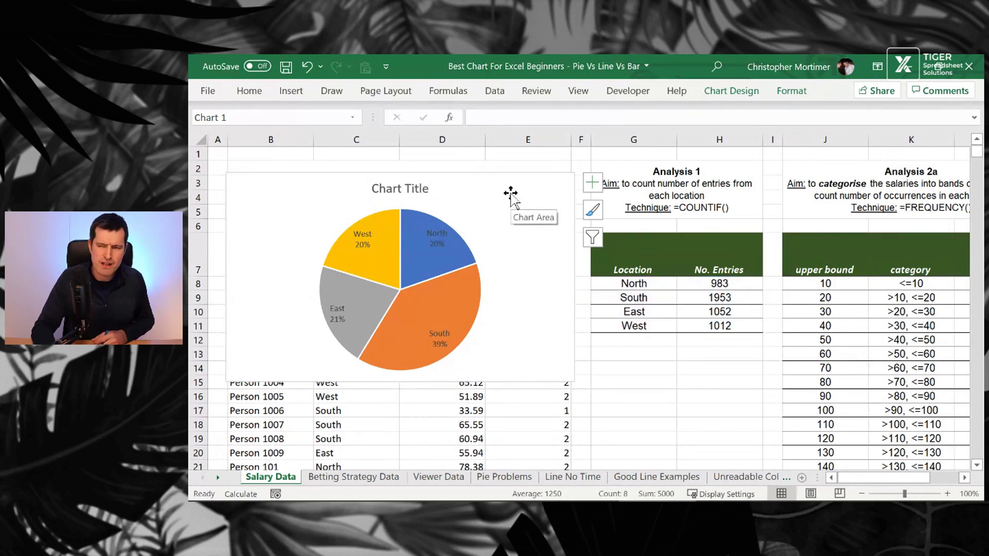
{"action": "key", "text": "Delete"}
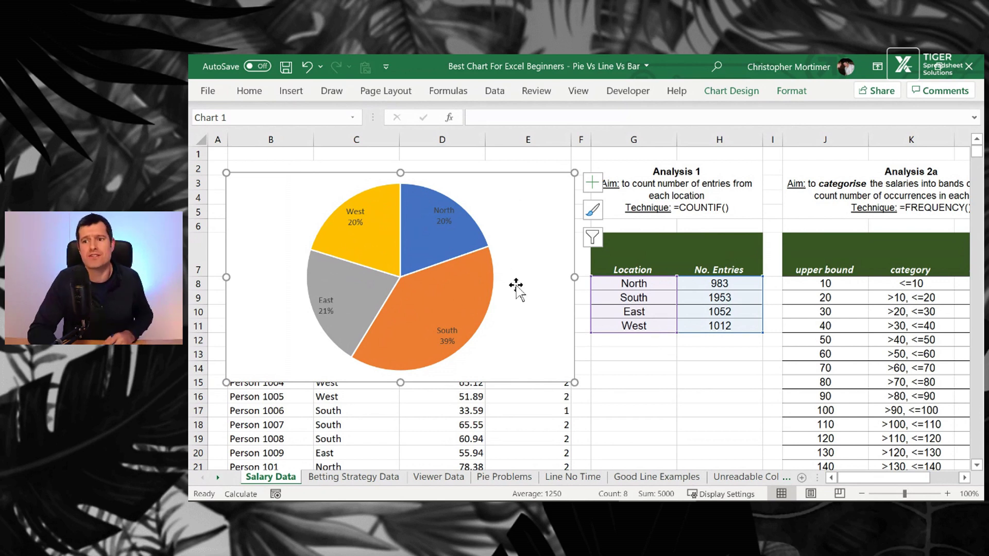
{"action": "left_click_drag", "start_coordinate": [573, 278], "coordinate": [485, 278]}
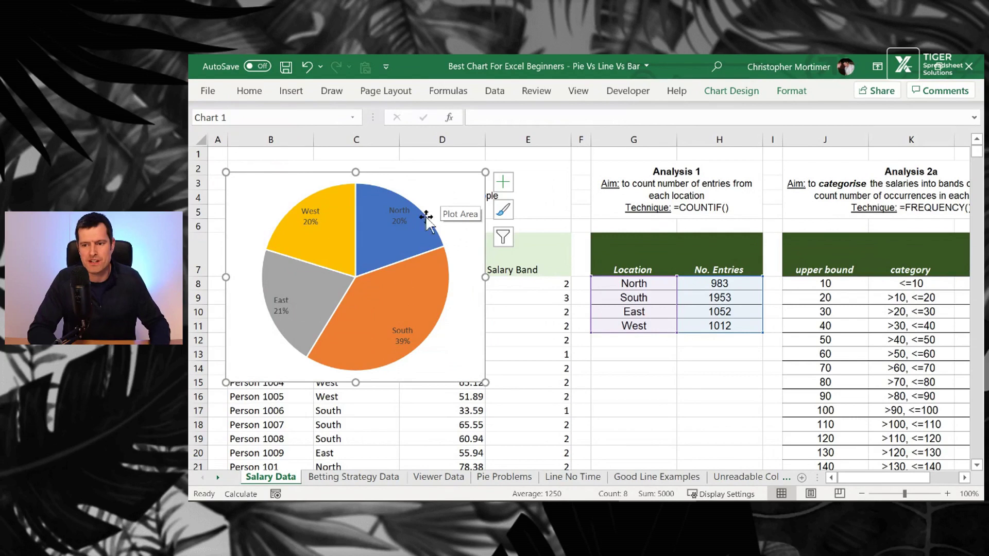
{"action": "left_click", "coordinate": [496, 477]}
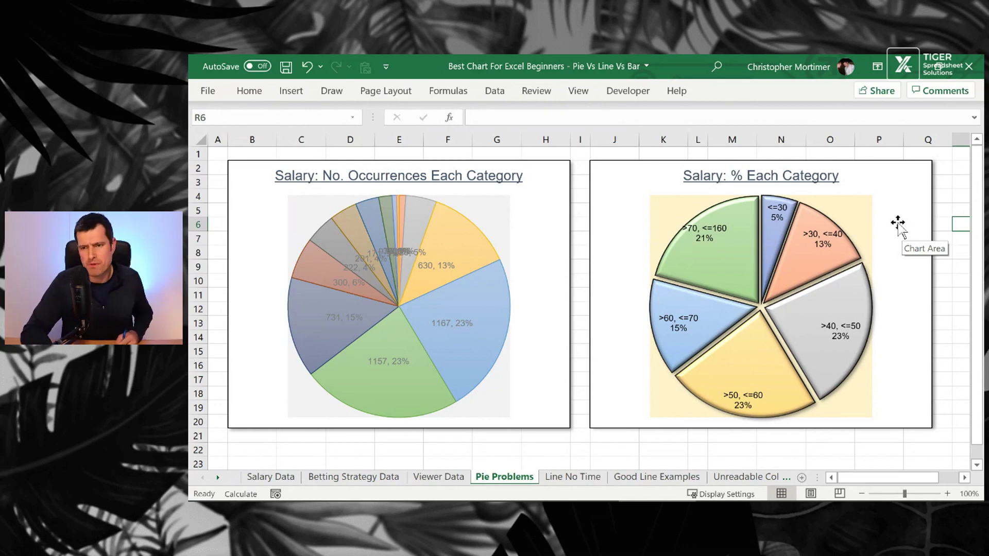
{"action": "left_click", "coordinate": [470, 262]}
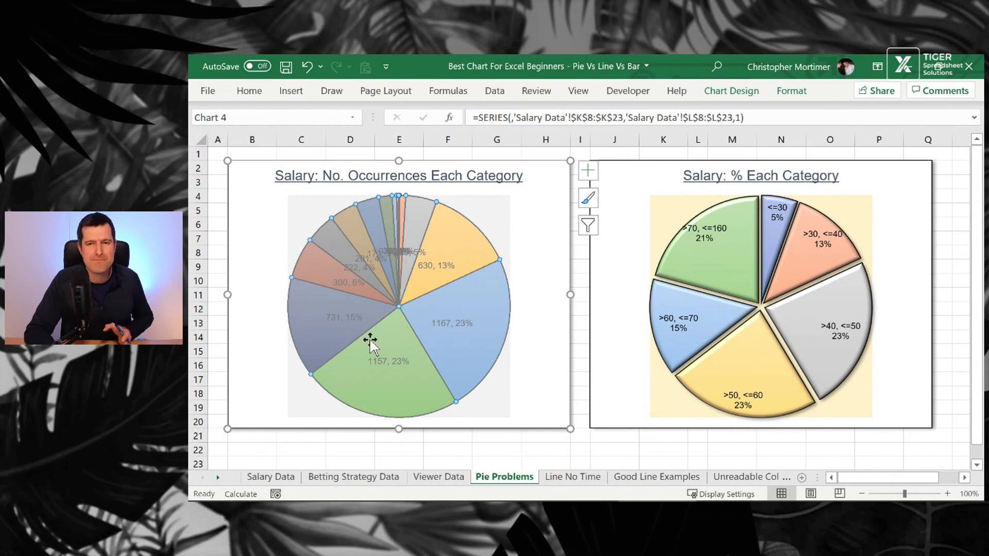
{"action": "mouse_move", "coordinate": [371, 342]}
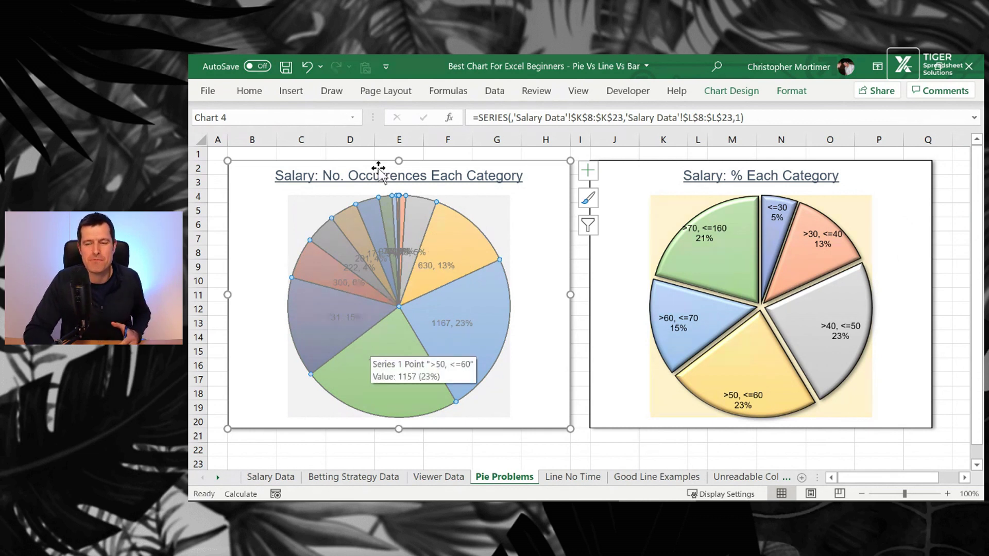
{"action": "mouse_move", "coordinate": [509, 298]}
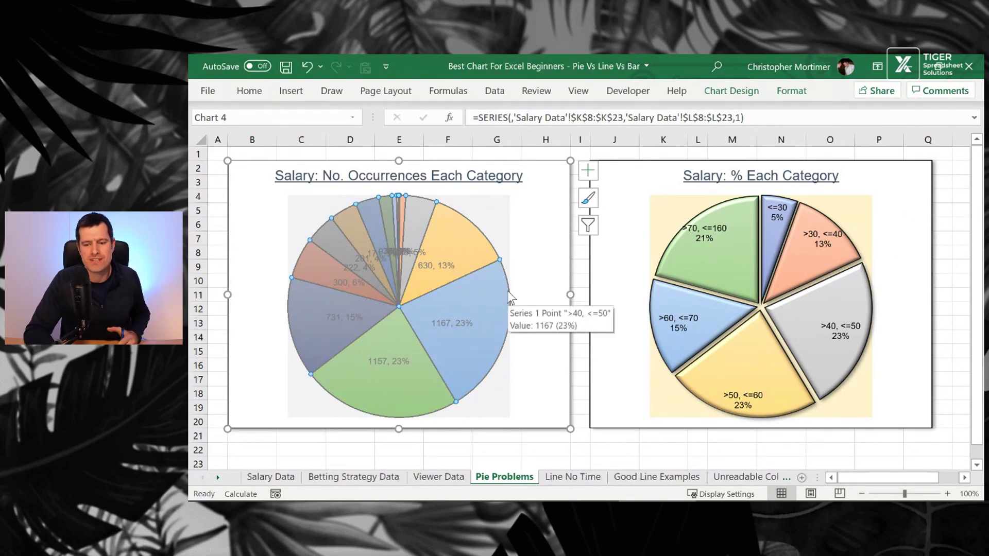
{"action": "key", "text": "alt+Tab"}
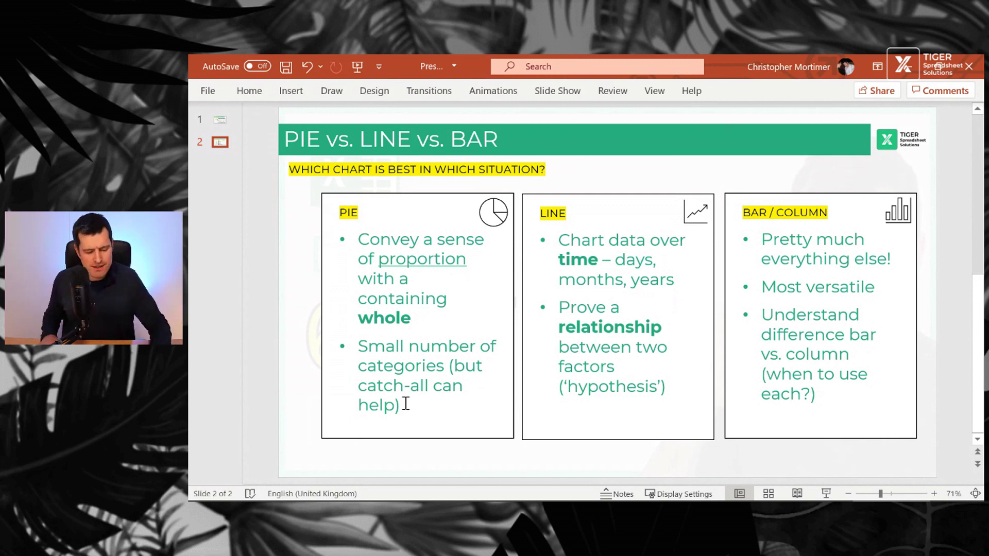
{"action": "key", "text": "alt+Tab"}
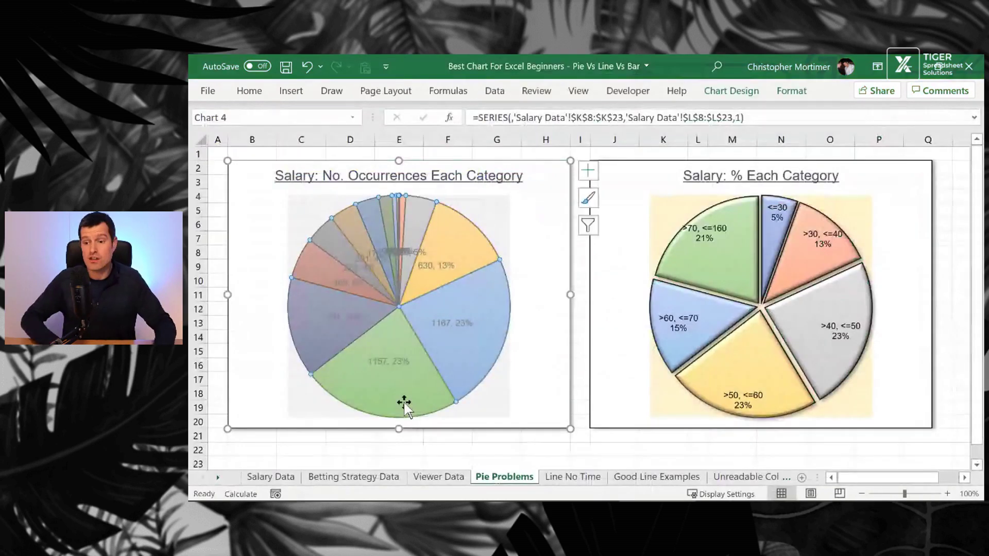
Go to the Salary Data sheet and scroll to the Analysis 2b salary category table.
{"action": "left_click", "coordinate": [272, 477]}
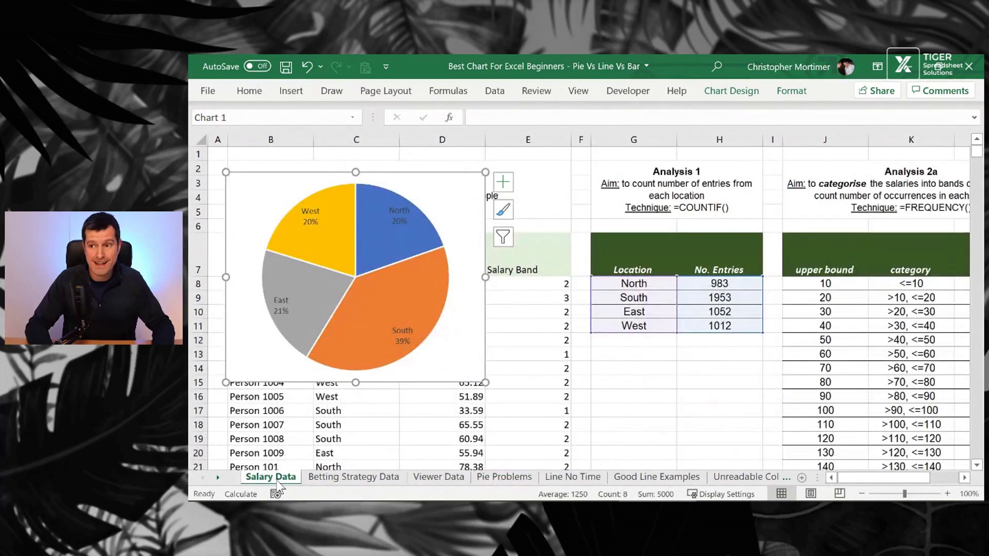
{"action": "left_click", "coordinate": [635, 413]}
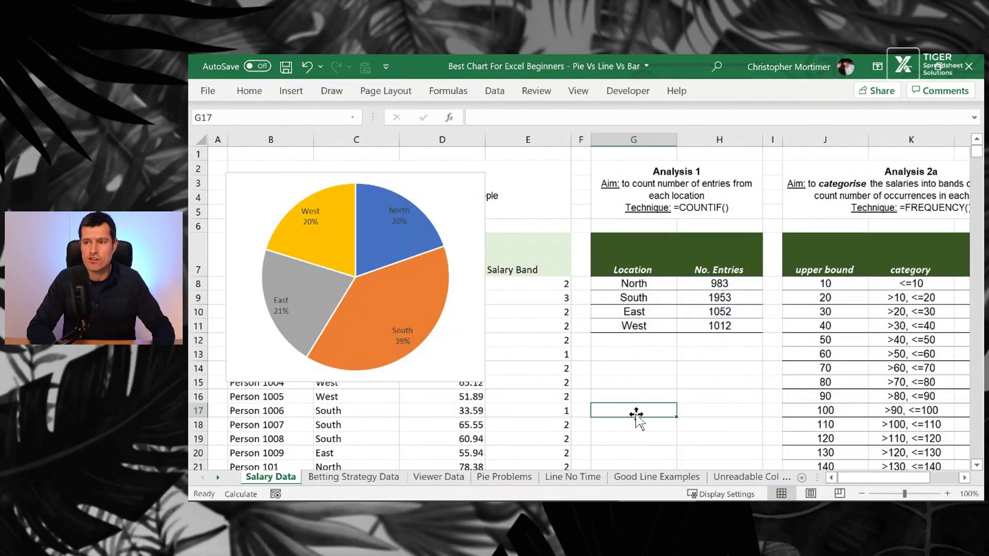
{"action": "scroll", "coordinate": [636, 414], "scroll_direction": "right", "scroll_amount": 3}
{"action": "scroll", "coordinate": [696, 387], "scroll_direction": "down", "scroll_amount": 1}
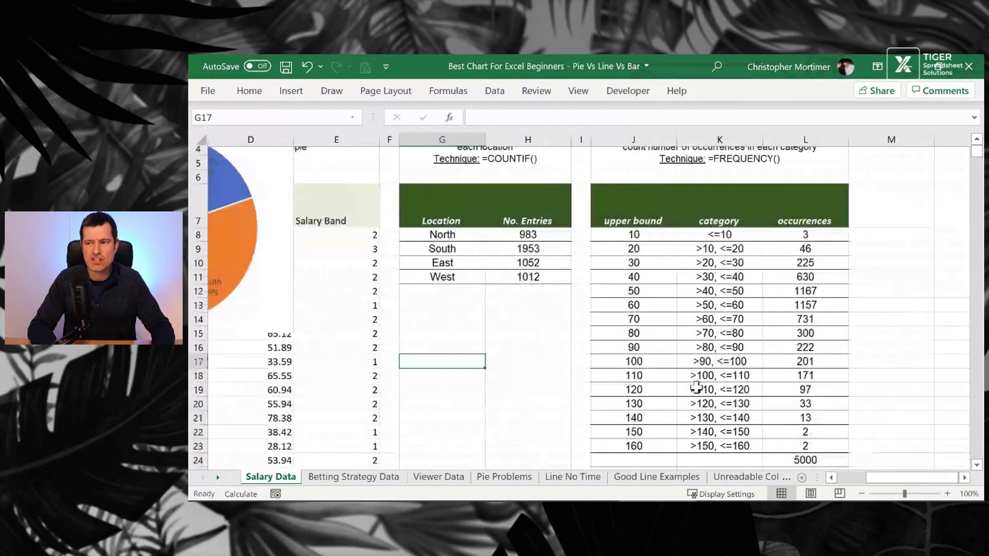
{"action": "scroll", "coordinate": [696, 388], "scroll_direction": "down", "scroll_amount": 5}
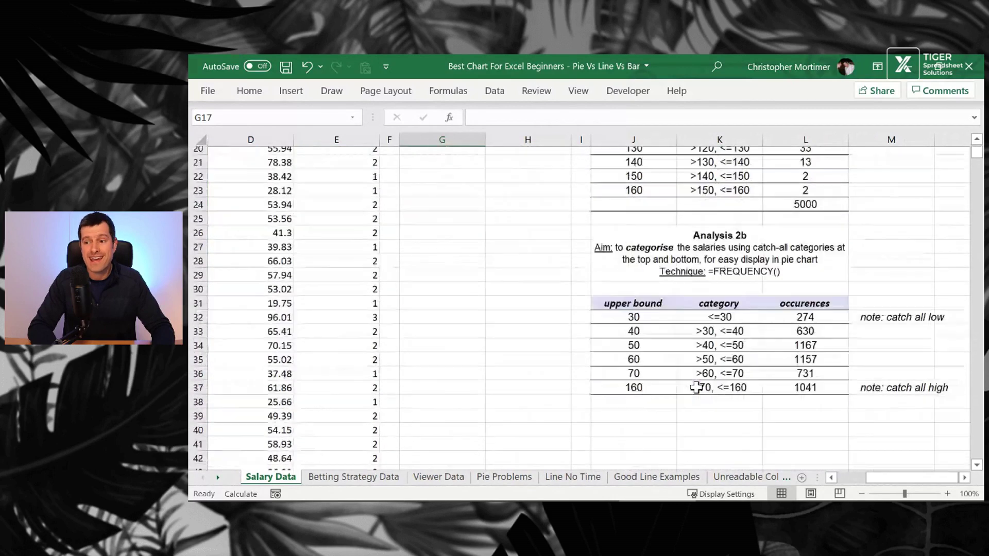
Inspect the FREQUENCY formula in L35 and the category label formula in K37.
{"action": "left_click", "coordinate": [817, 367]}
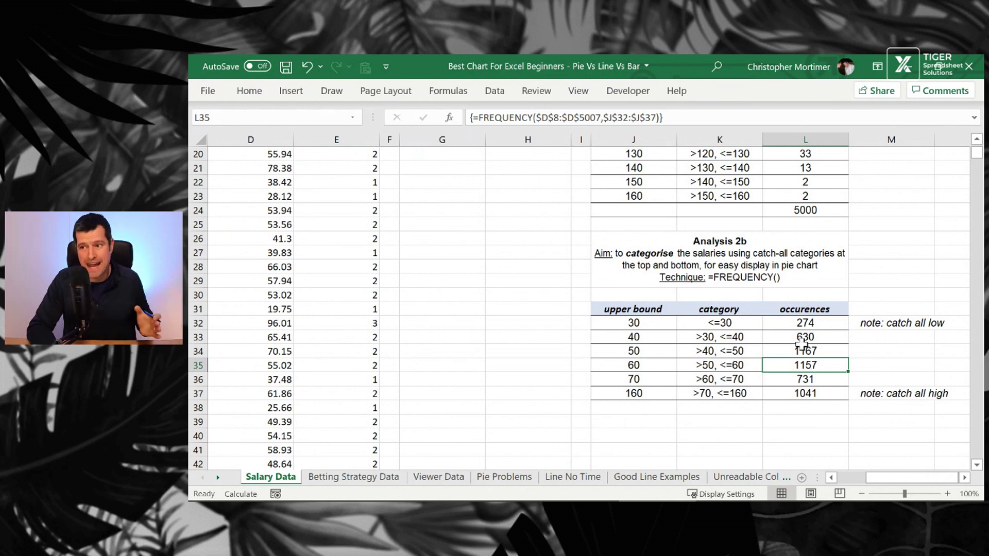
{"action": "left_click", "coordinate": [737, 392]}
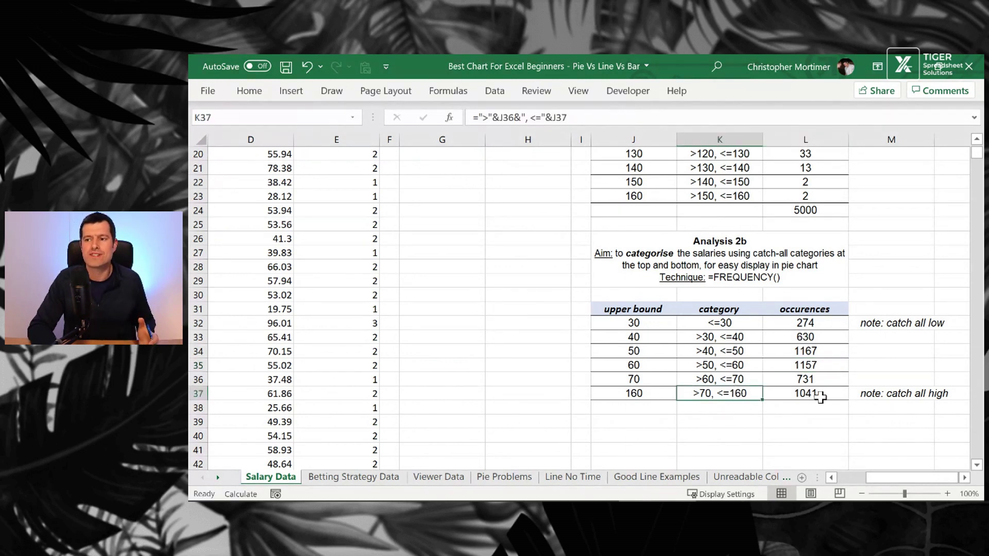
{"action": "key", "text": "shift+Up"}
{"action": "key", "text": "shift+Up"}
{"action": "key", "text": "shift+Up"}
{"action": "key", "text": "shift+Up"}
{"action": "key", "text": "shift+Up"}
{"action": "key", "text": "Down"}
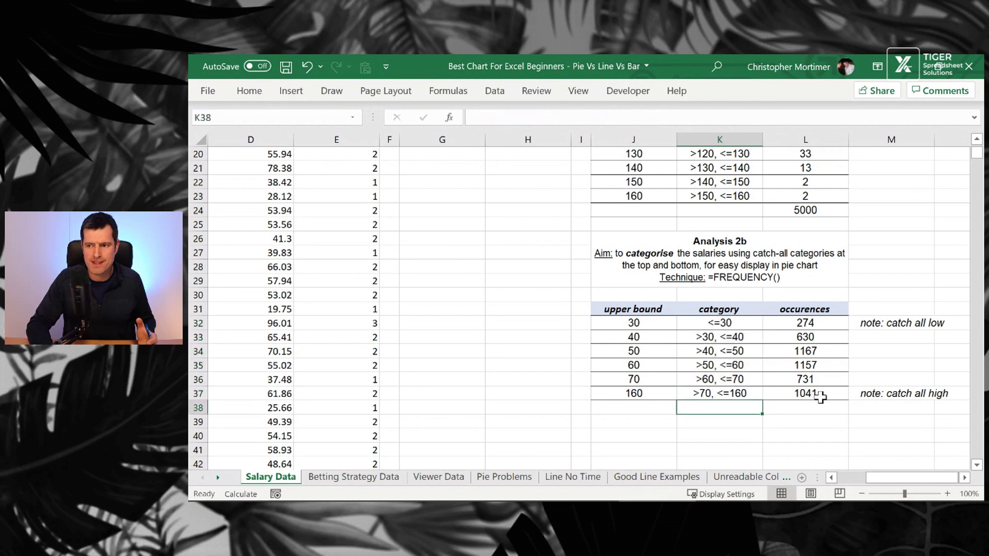
{"action": "key", "text": "Up"}
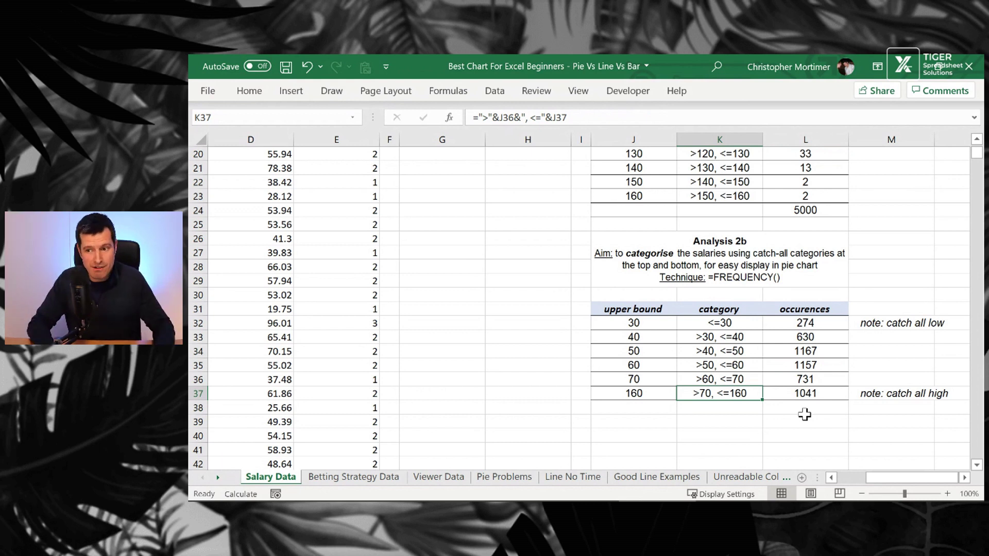
Select the right-hand percentage pie on Pie Problems, then switch to PowerPoint.
{"action": "left_click", "coordinate": [515, 476]}
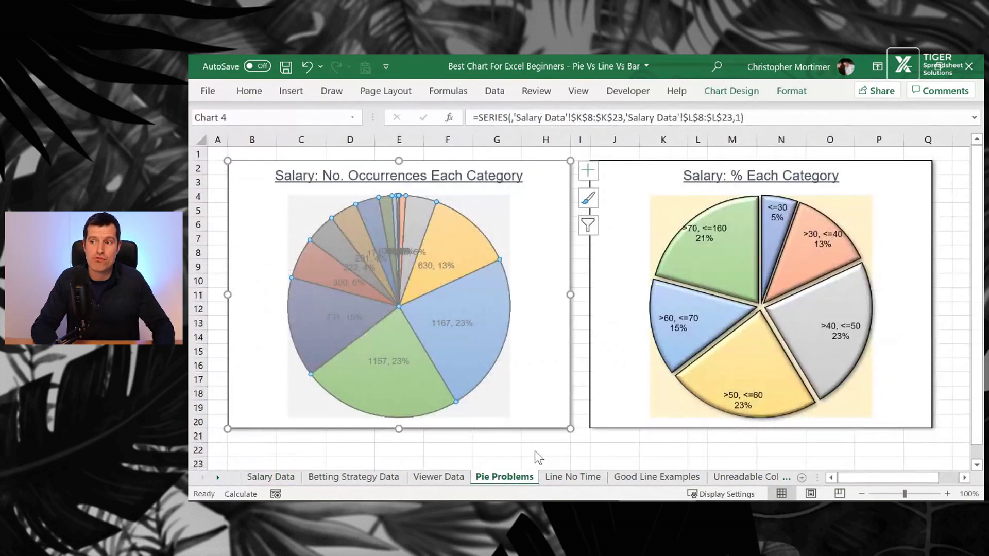
{"action": "left_click", "coordinate": [713, 284]}
{"action": "mouse_move", "coordinate": [713, 263]}
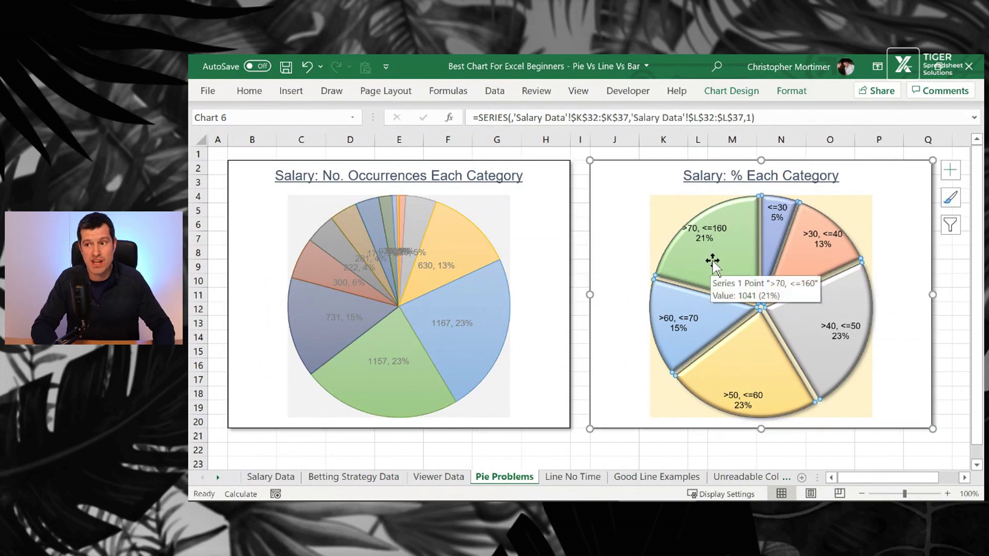
{"action": "left_click", "coordinate": [888, 236]}
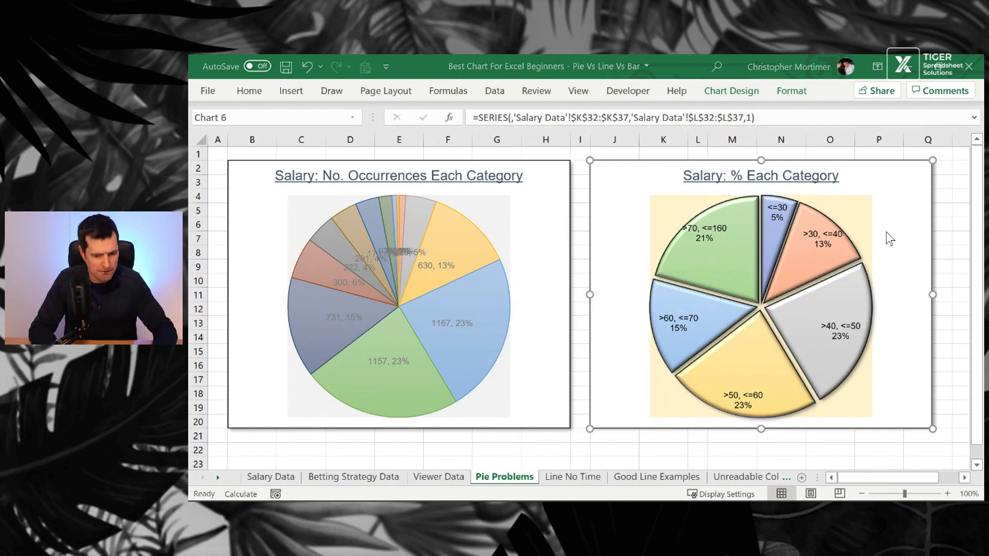
{"action": "key", "text": "alt+Tab"}
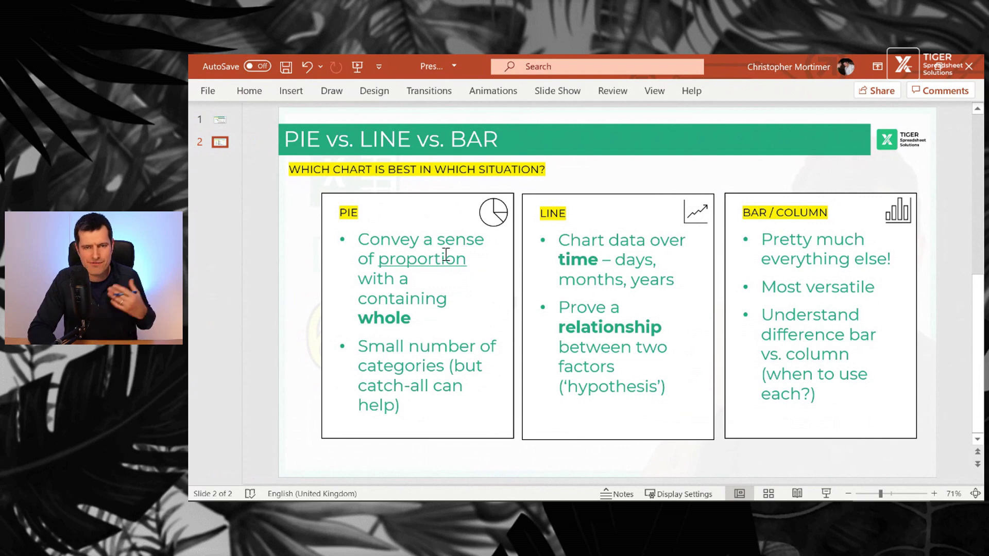
Select the LINE column's box on the comparison slide.
{"action": "left_click", "coordinate": [613, 219]}
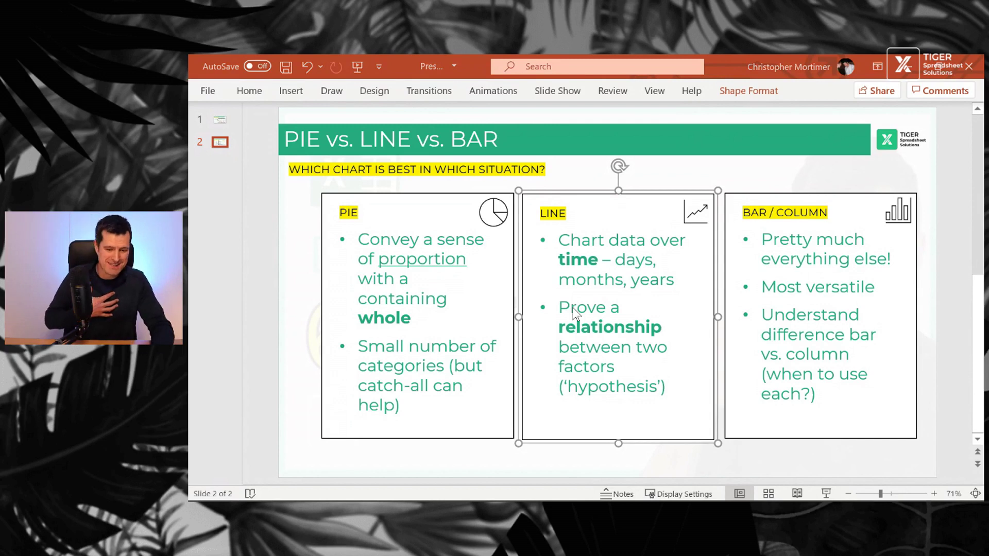
Back in Excel, view the Line No Time salary line chart, then open Unreadable Column.
{"action": "key", "text": "alt+Tab"}
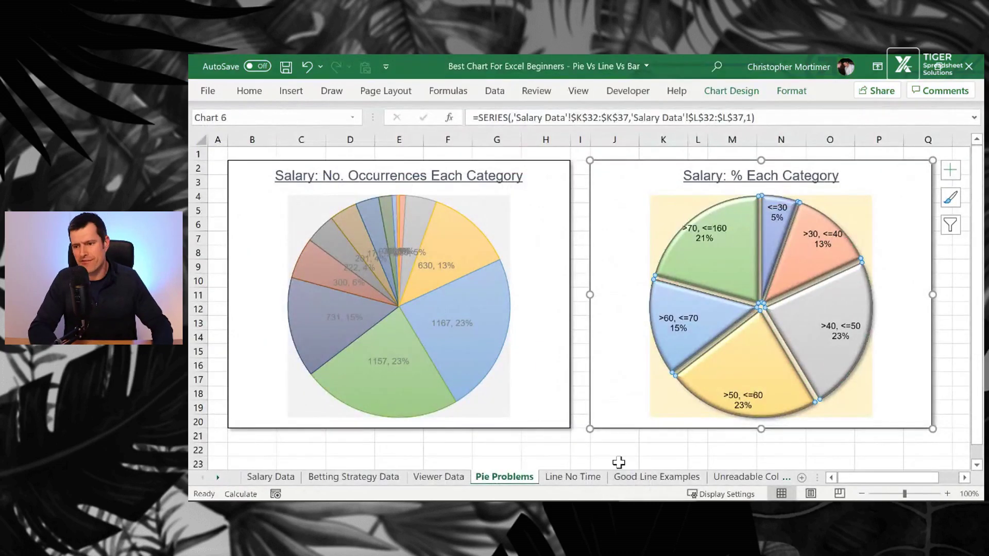
{"action": "left_click", "coordinate": [582, 477]}
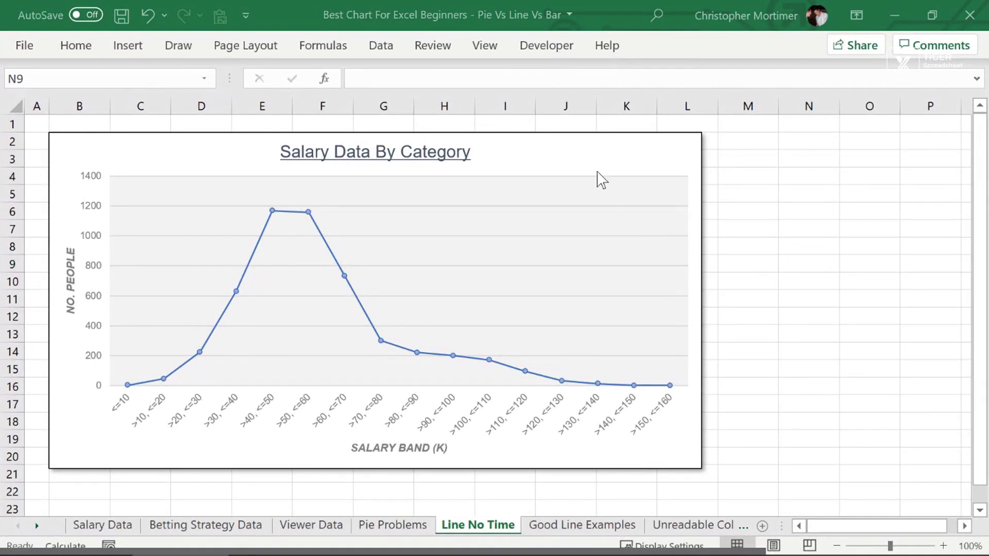
{"action": "left_click", "coordinate": [568, 165]}
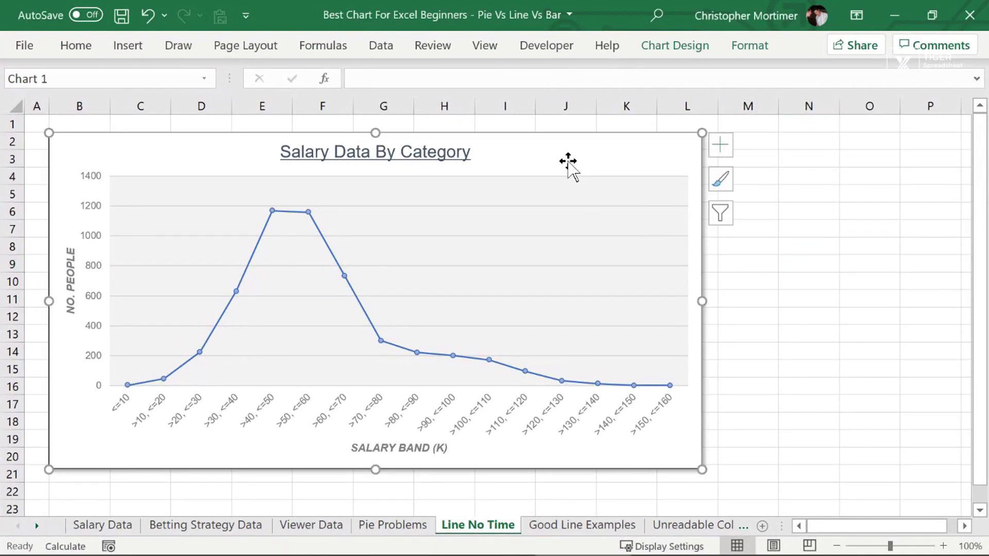
{"action": "mouse_move", "coordinate": [210, 336]}
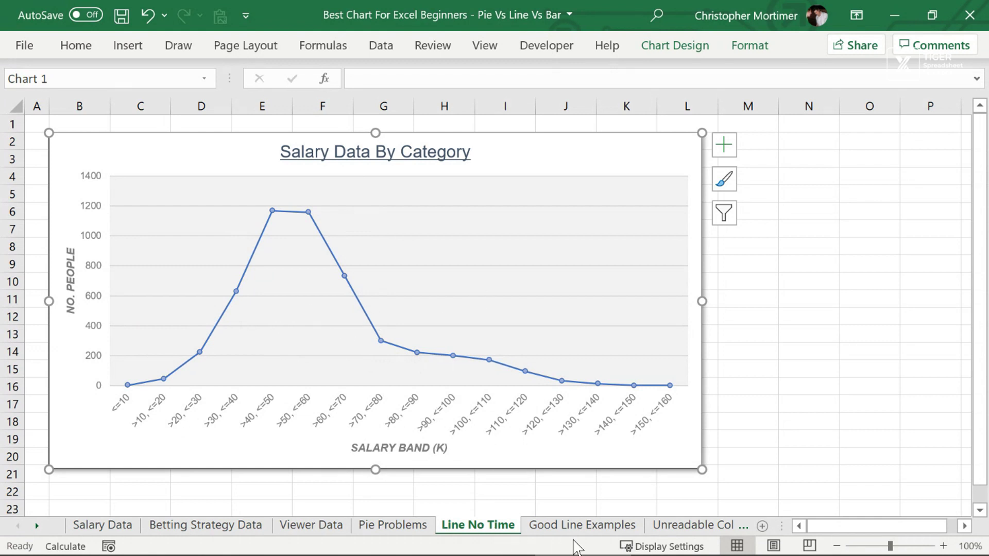
{"action": "left_click", "coordinate": [678, 526]}
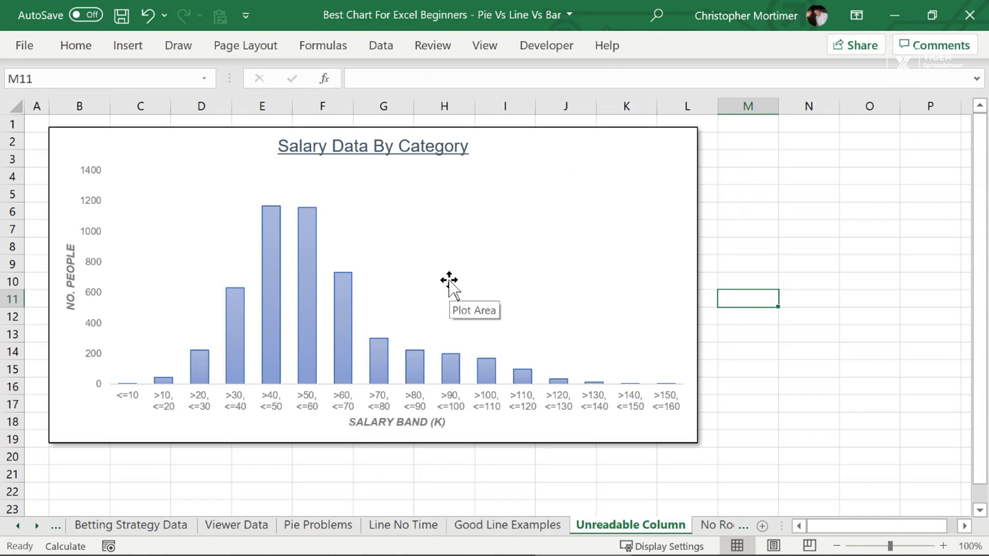
Pass Line No Time to reach Good Line Examples and examine the betting chart's data points.
{"action": "left_click", "coordinate": [401, 526]}
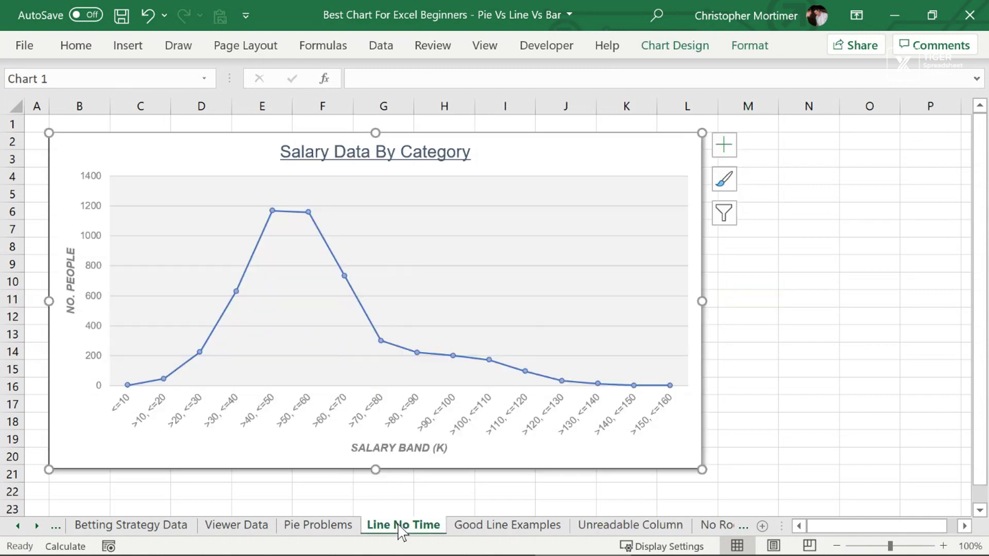
{"action": "left_click", "coordinate": [485, 530]}
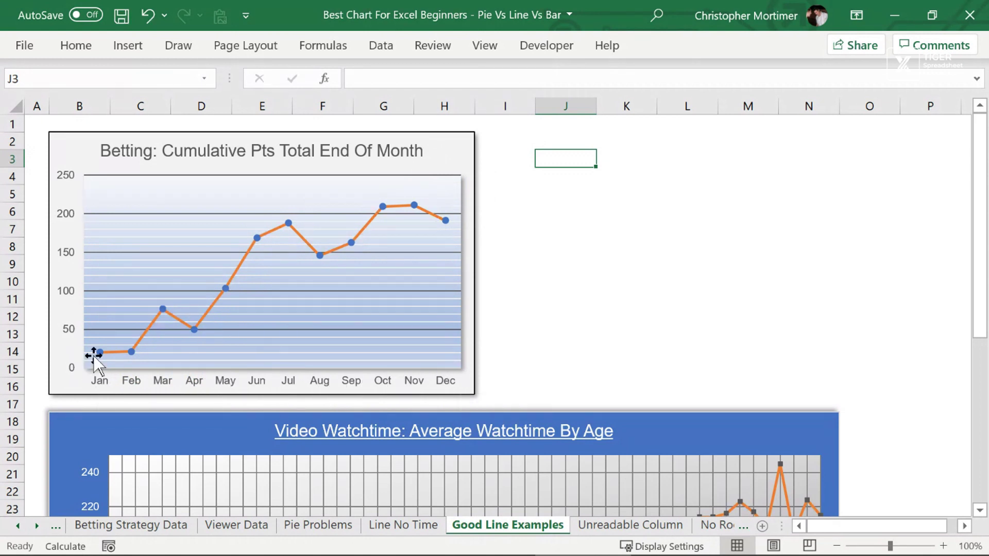
{"action": "mouse_move", "coordinate": [132, 354]}
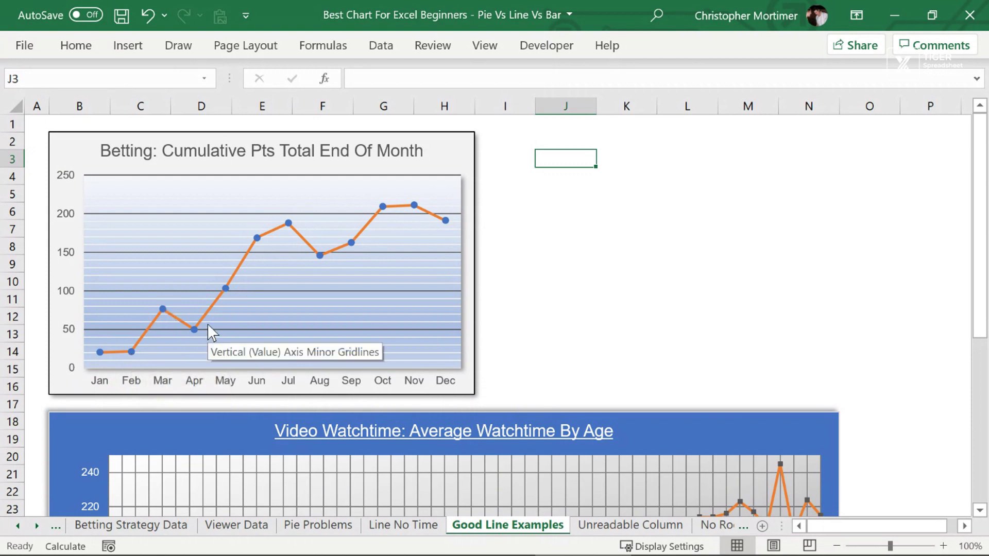
On Betting Strategy Data, inspect the SUMIF formula in M8 and the OFFSET balance formula in L8.
{"action": "left_click", "coordinate": [143, 525]}
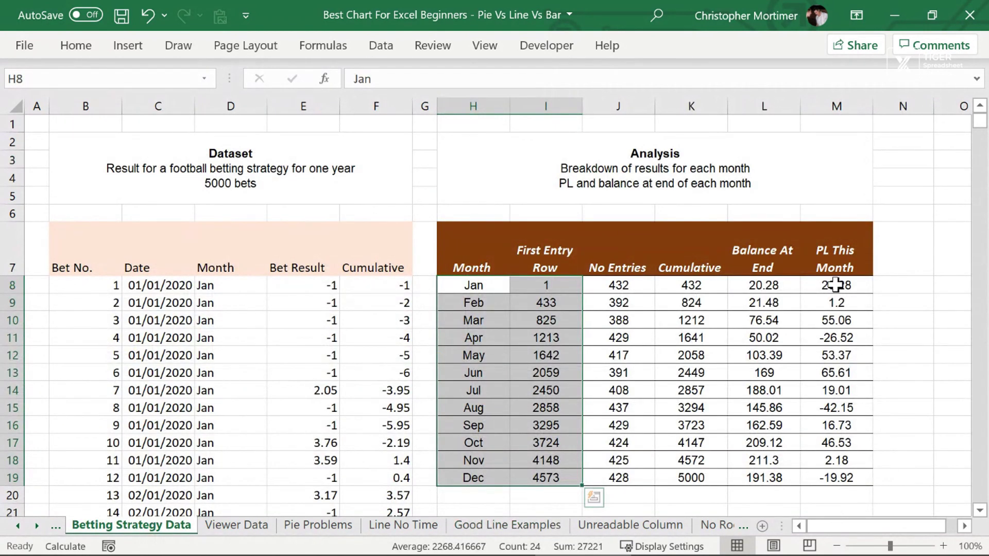
{"action": "left_click", "coordinate": [834, 285]}
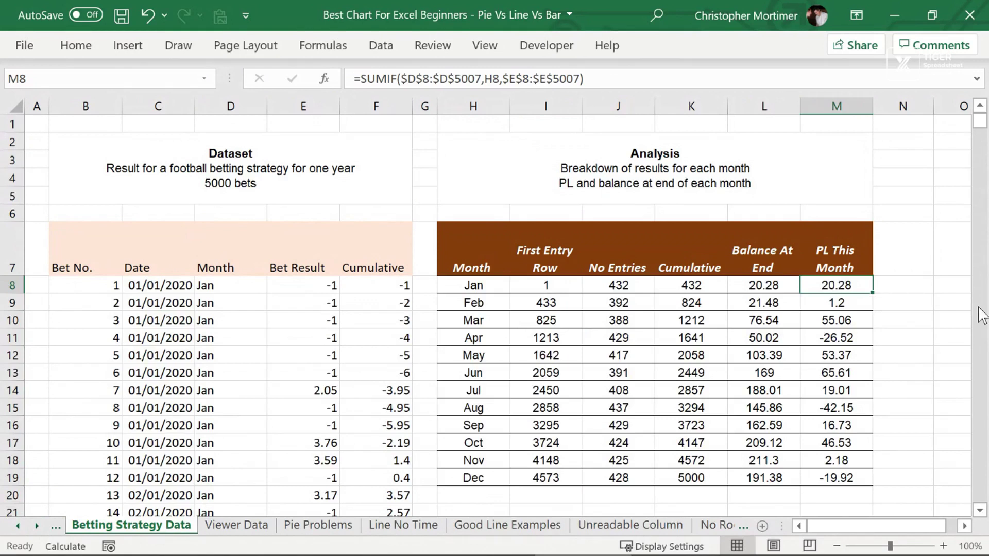
{"action": "key", "text": "Left"}
{"action": "key", "text": "Left"}
{"action": "key", "text": "Left"}
{"action": "key", "text": "Left"}
{"action": "key", "text": "Left"}
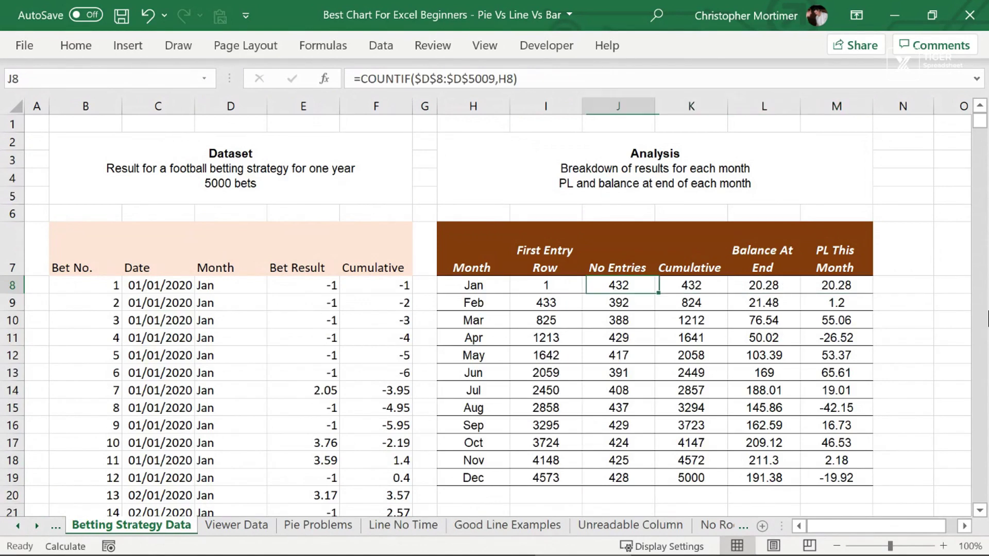
{"action": "key", "text": "shift+Down"}
{"action": "key", "text": "shift+Down"}
{"action": "key", "text": "shift+Down"}
{"action": "key", "text": "shift+Down"}
{"action": "key", "text": "shift+Down"}
{"action": "key", "text": "shift+Down"}
{"action": "key", "text": "shift+Down"}
{"action": "key", "text": "shift+Down"}
{"action": "key", "text": "shift+Down"}
{"action": "key", "text": "shift+Down"}
{"action": "key", "text": "shift+Down"}
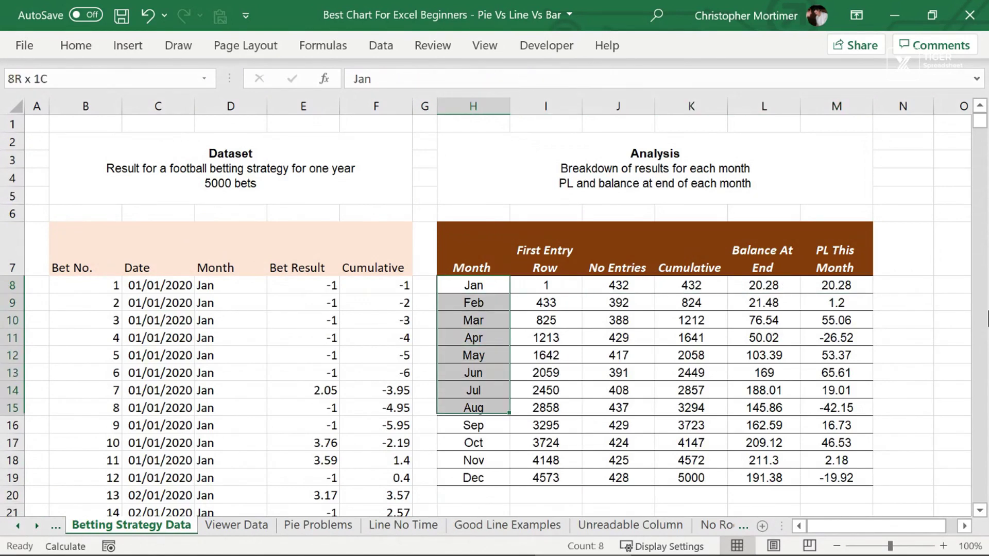
{"action": "key", "text": "Right"}
{"action": "key", "text": "Right"}
{"action": "key", "text": "Right"}
{"action": "key", "text": "Right"}
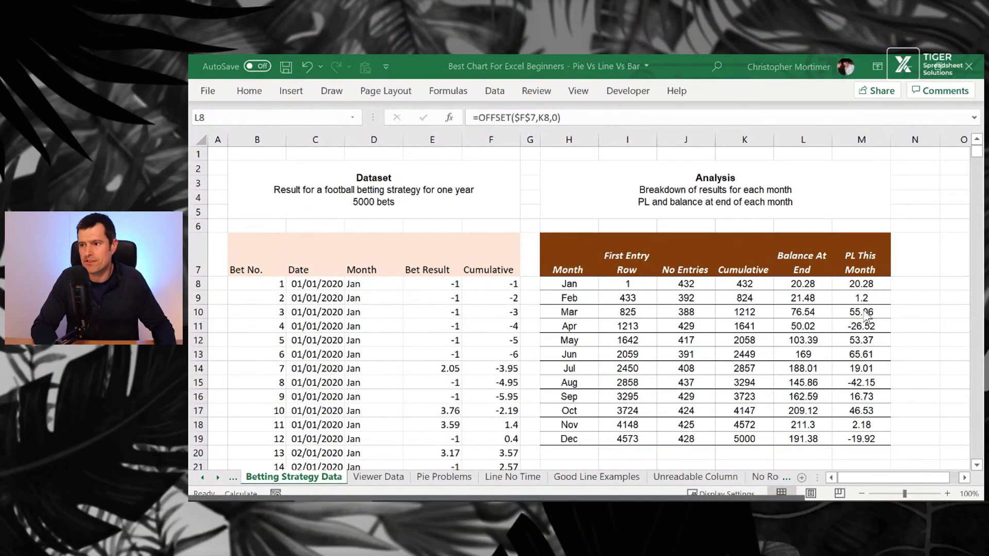
Inspect the PL This Month formula in M10 and select the M8:M19 values.
{"action": "left_click", "coordinate": [860, 312]}
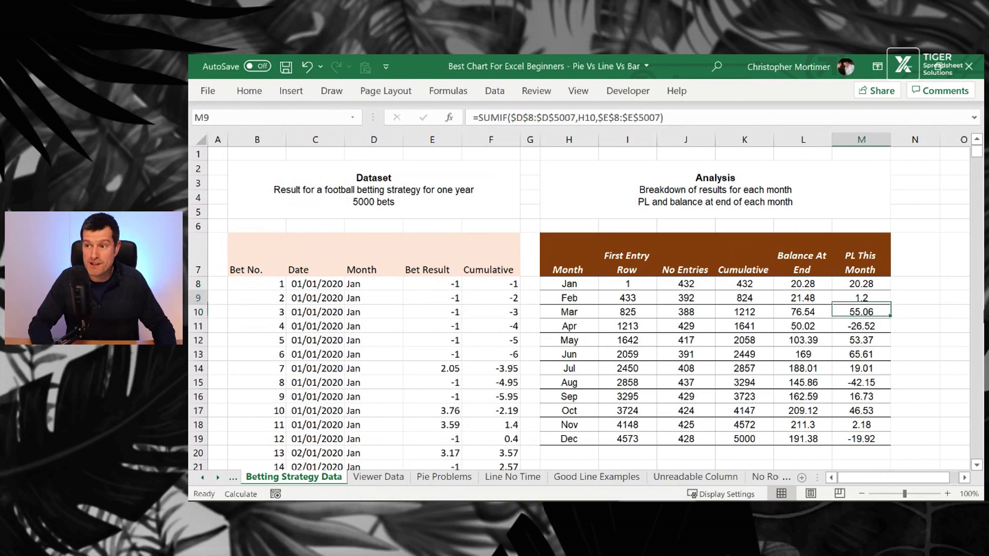
{"action": "left_click_drag", "start_coordinate": [861, 284], "coordinate": [861, 439]}
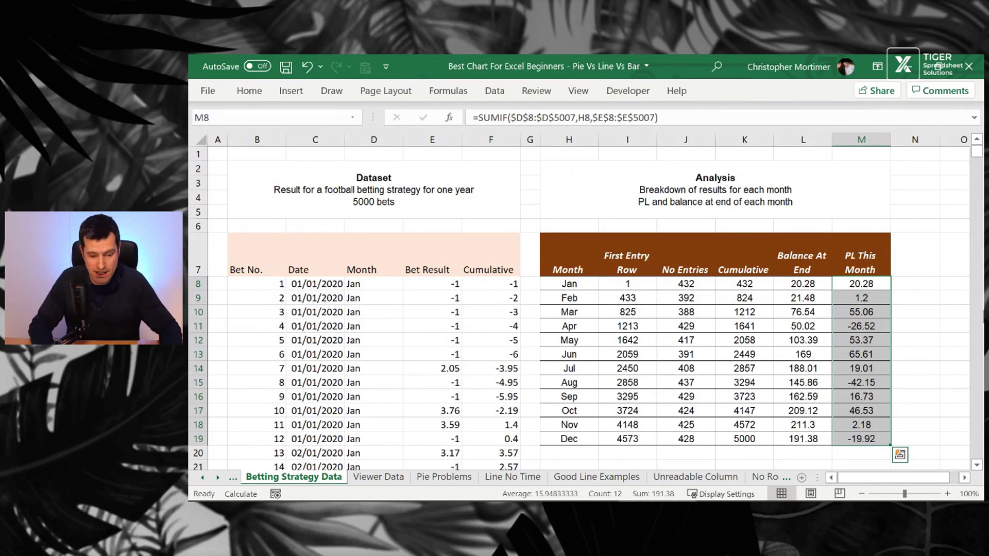
{"action": "left_click", "coordinate": [861, 283]}
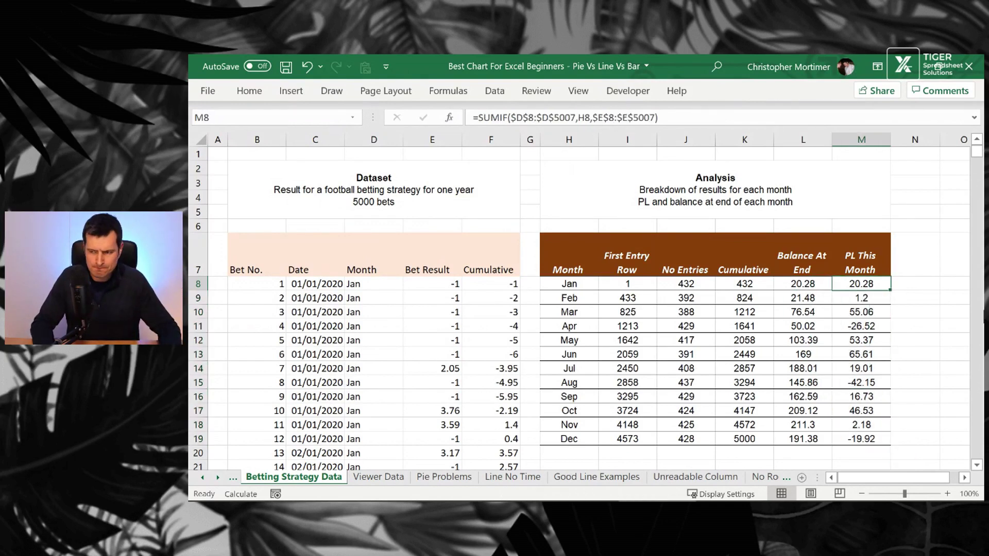
Scroll to and select the Video Watchtime chart on Good Line Examples, then switch to PowerPoint.
{"action": "key", "text": "ctrl+Page_Down"}
{"action": "key", "text": "ctrl+Page_Down"}
{"action": "key", "text": "ctrl+Page_Down"}
{"action": "key", "text": "ctrl+Page_Down"}
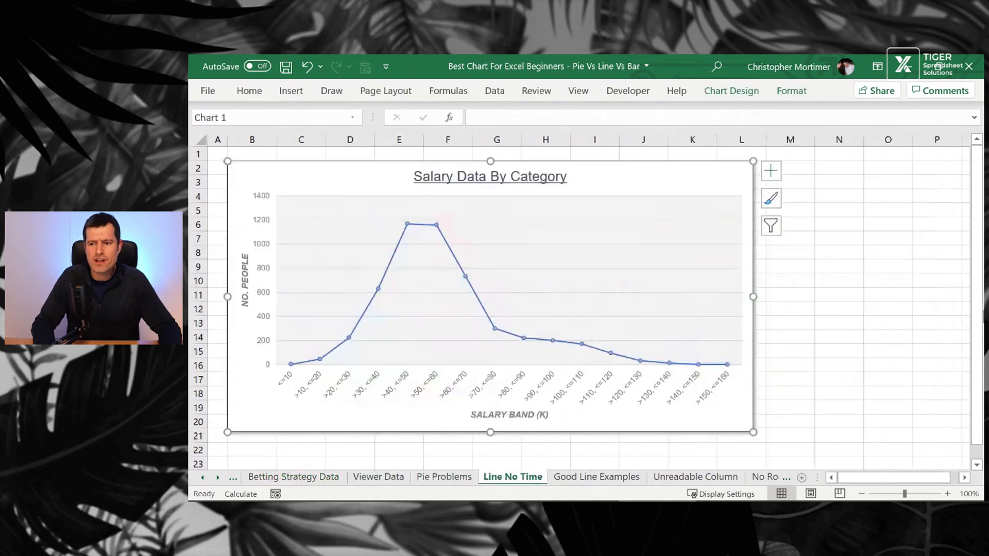
{"action": "scroll", "coordinate": [770, 302], "scroll_direction": "down", "scroll_amount": 5}
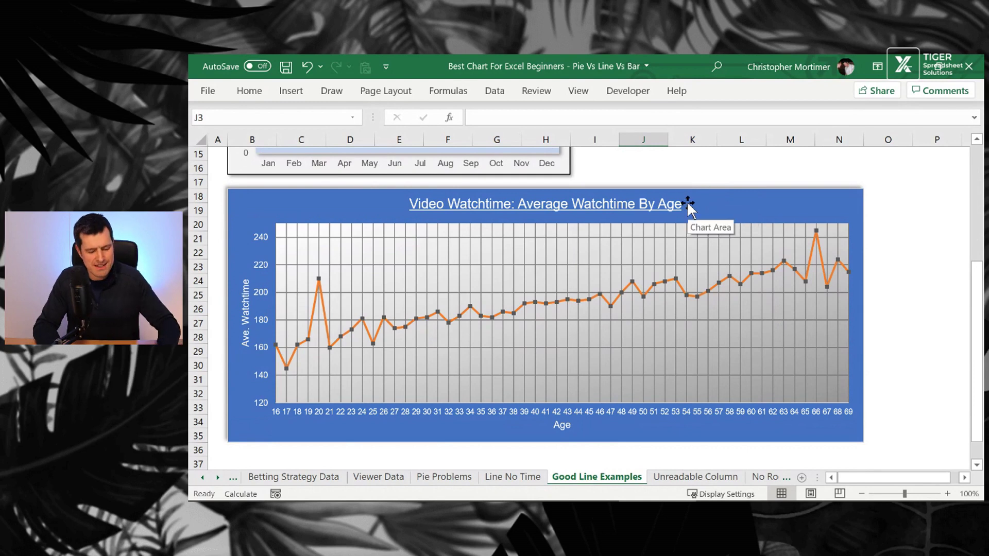
{"action": "left_click", "coordinate": [688, 205]}
{"action": "key", "text": "alt+Tab"}
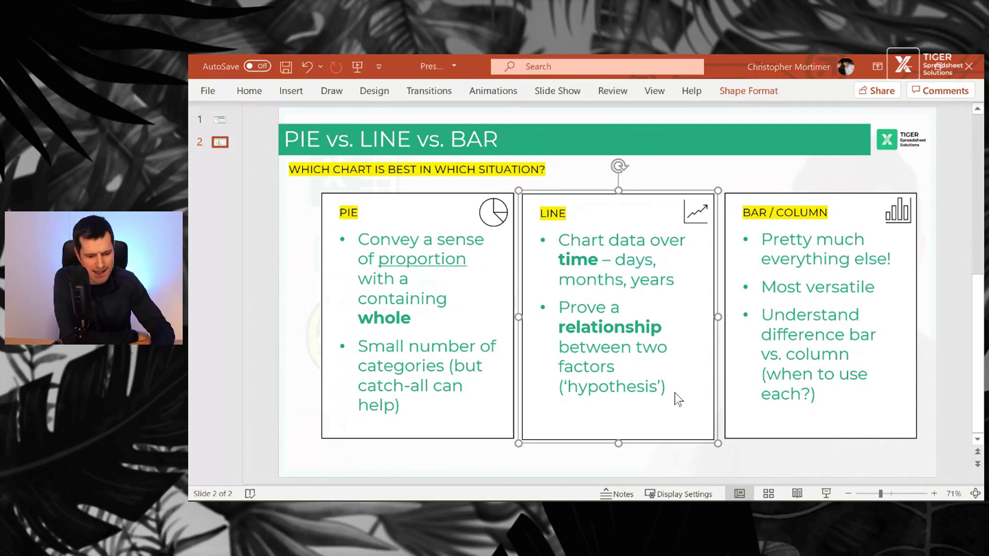
Return from the PowerPoint comparison slide to Excel's Video Watchtime line chart with Alt+Tab.
{"action": "key", "text": "alt+Tab"}
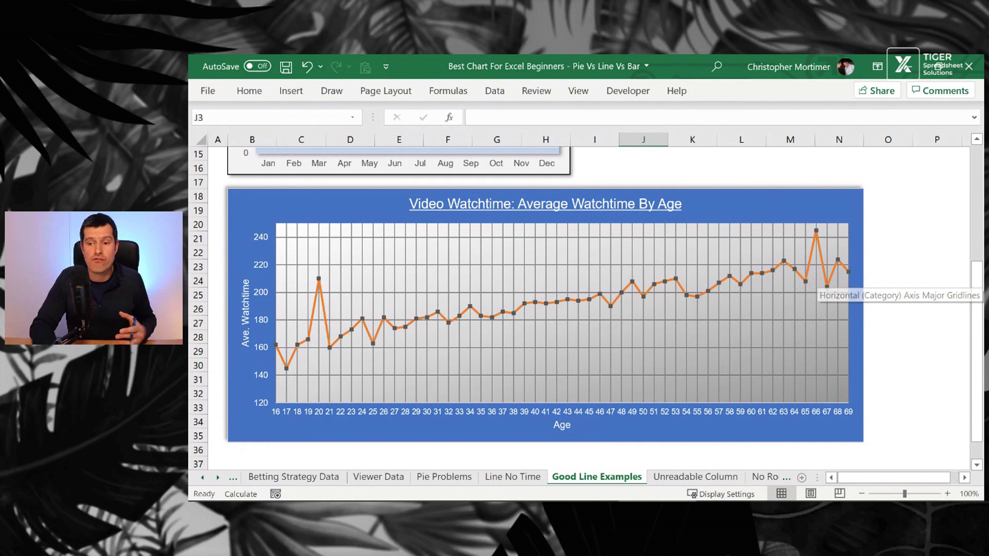
On Viewer Data, review the Occurrences COUNTIF in G8 and average view duration formula in H8.
{"action": "left_click", "coordinate": [378, 477]}
{"action": "left_click", "coordinate": [502, 288]}
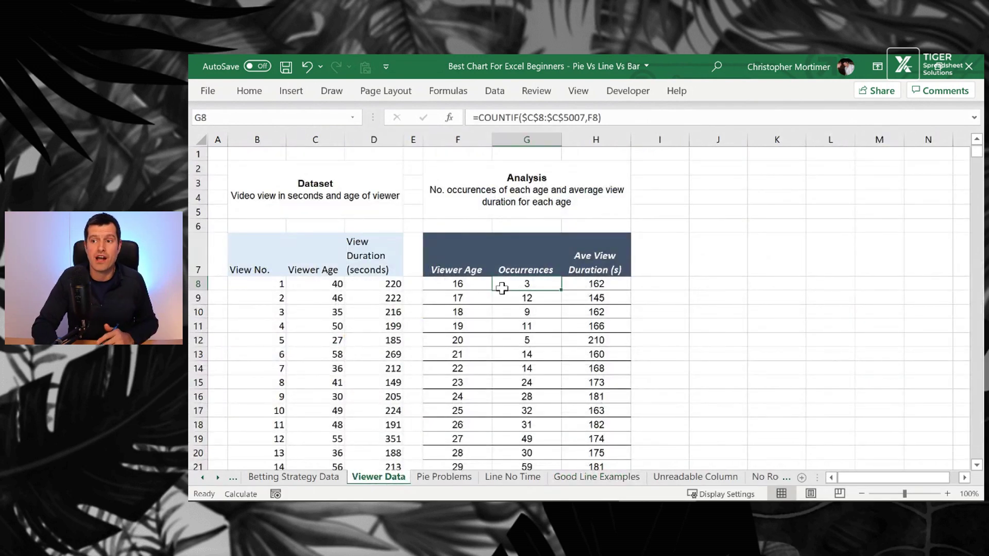
{"action": "key", "text": "Left"}
{"action": "key", "text": "Right"}
{"action": "key", "text": "Right"}
{"action": "key", "text": "Left"}
{"action": "key", "text": "Left"}
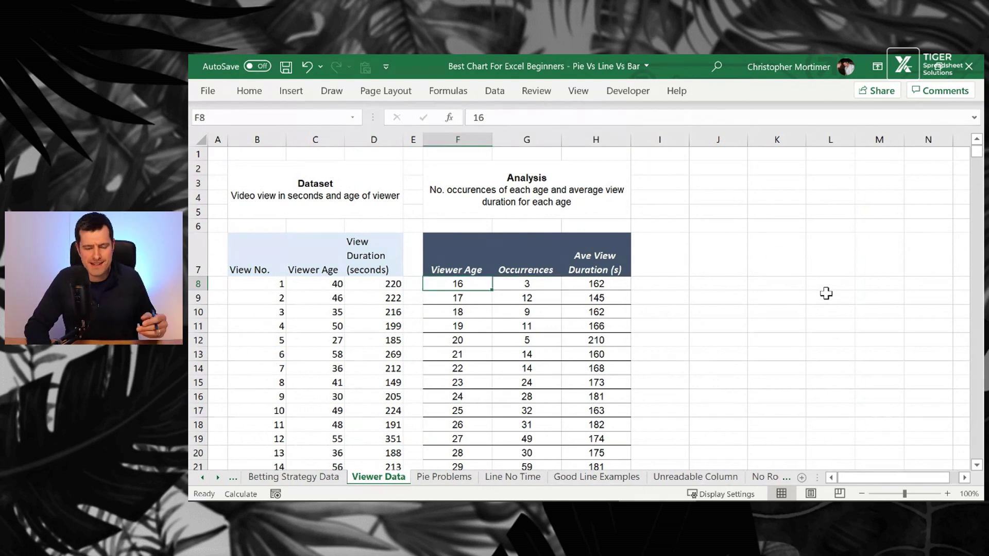
{"action": "key", "text": "Down"}
{"action": "key", "text": "Down"}
{"action": "key", "text": "Down"}
{"action": "key", "text": "Down"}
{"action": "key", "text": "Down"}
{"action": "key", "text": "Down"}
{"action": "key", "text": "Down"}
{"action": "key", "text": "Down"}
{"action": "key", "text": "Down"}
{"action": "key", "text": "Down"}
{"action": "key", "text": "Down"}
{"action": "key", "text": "Down"}
{"action": "key", "text": "Down"}
{"action": "key", "text": "Down"}
{"action": "key", "text": "Down"}
{"action": "key", "text": "Down"}
{"action": "key", "text": "Down"}
{"action": "key", "text": "Down"}
{"action": "key", "text": "Down"}
{"action": "key", "text": "Down"}
{"action": "key", "text": "Down"}
{"action": "key", "text": "Down"}
{"action": "key", "text": "Down"}
{"action": "key", "text": "Down"}
{"action": "key", "text": "ctrl+Up"}
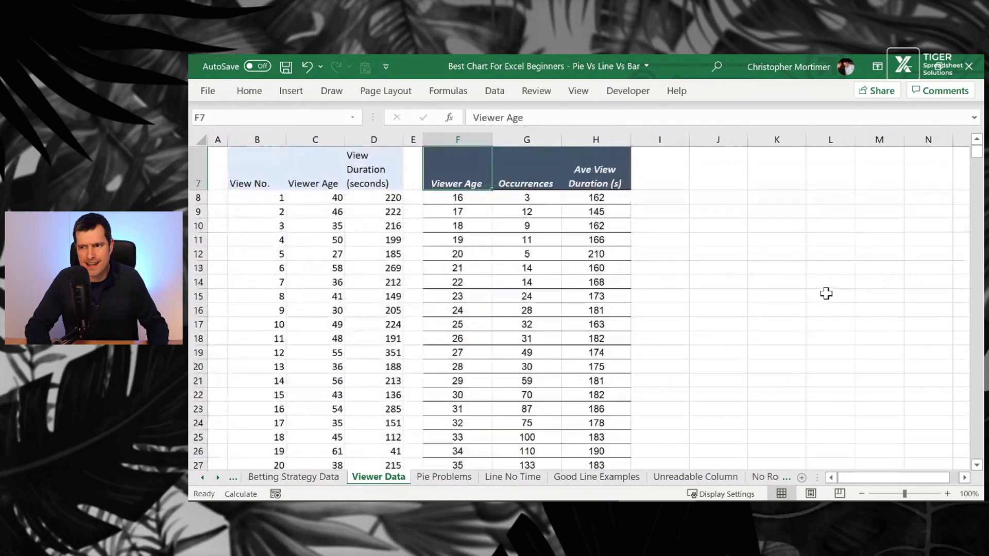
{"action": "key", "text": "Down"}
{"action": "key", "text": "Right"}
{"action": "key", "text": "Up"}
{"action": "key", "text": "Up"}
{"action": "key", "text": "Up"}
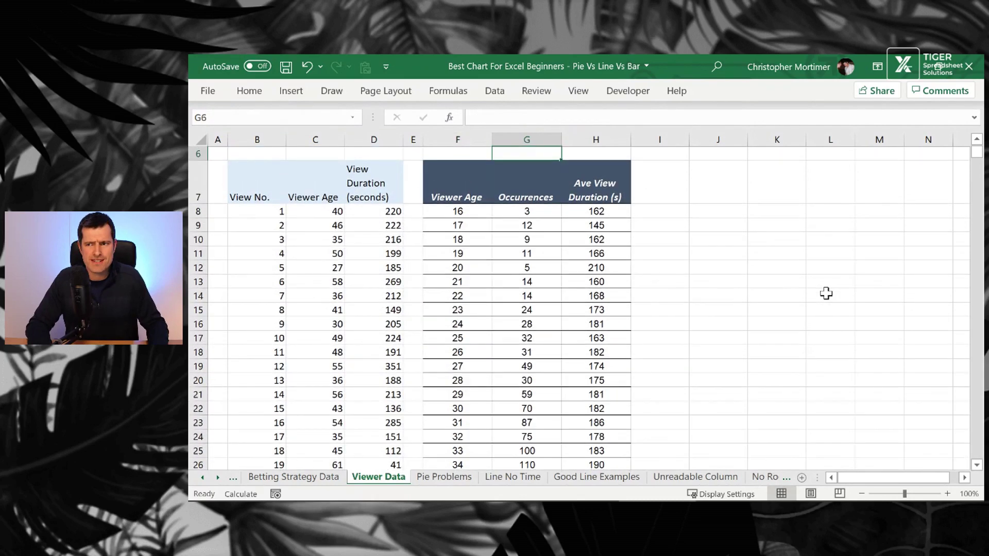
{"action": "key", "text": "Down"}
{"action": "key", "text": "Down"}
{"action": "key", "text": "Down"}
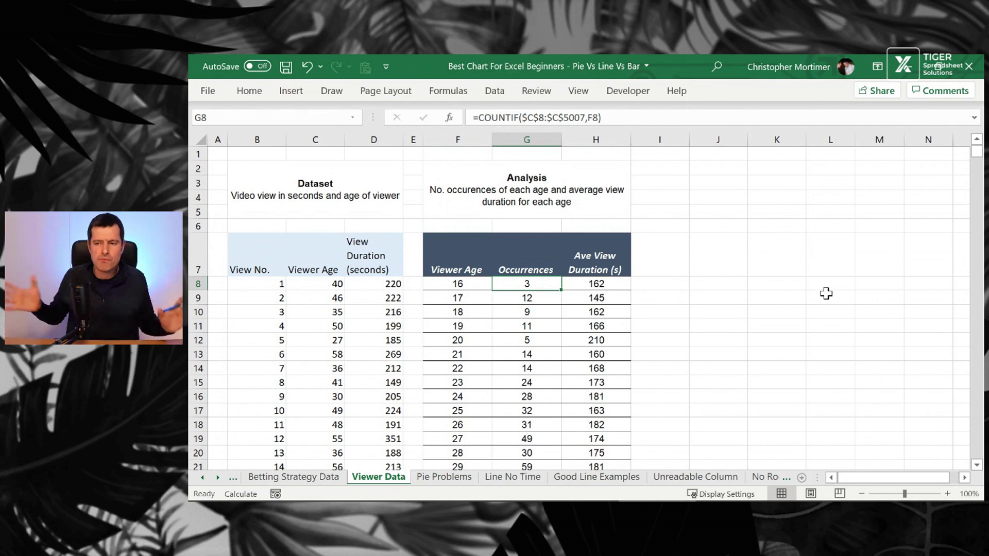
Delete the Occurrences column (Alt+H, D, C), then settle back on Viewer Data at cell F8.
{"action": "key", "text": "alt+h"}
{"action": "key", "text": "d"}
{"action": "key", "text": "c"}
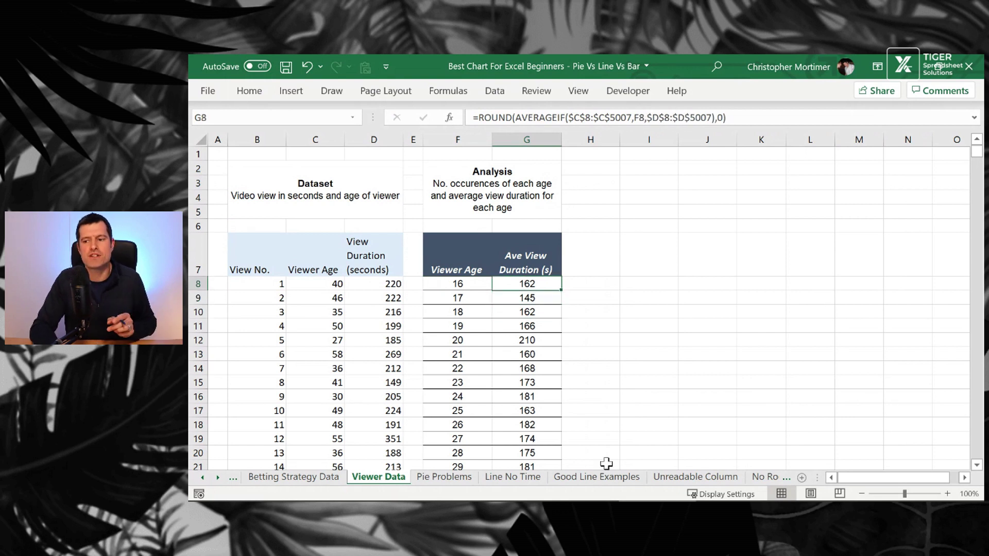
{"action": "left_click", "coordinate": [592, 476]}
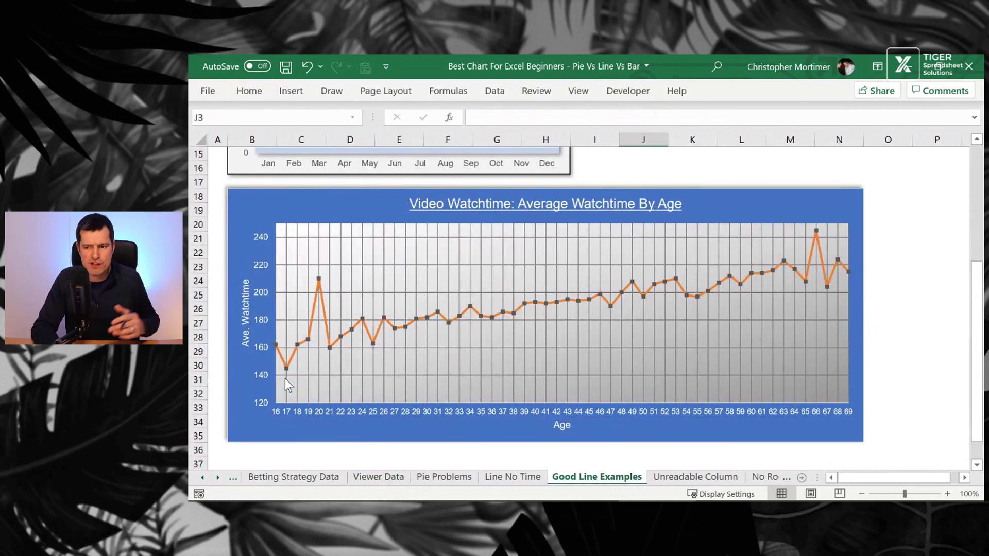
{"action": "left_click", "coordinate": [390, 484]}
{"action": "left_click", "coordinate": [449, 285]}
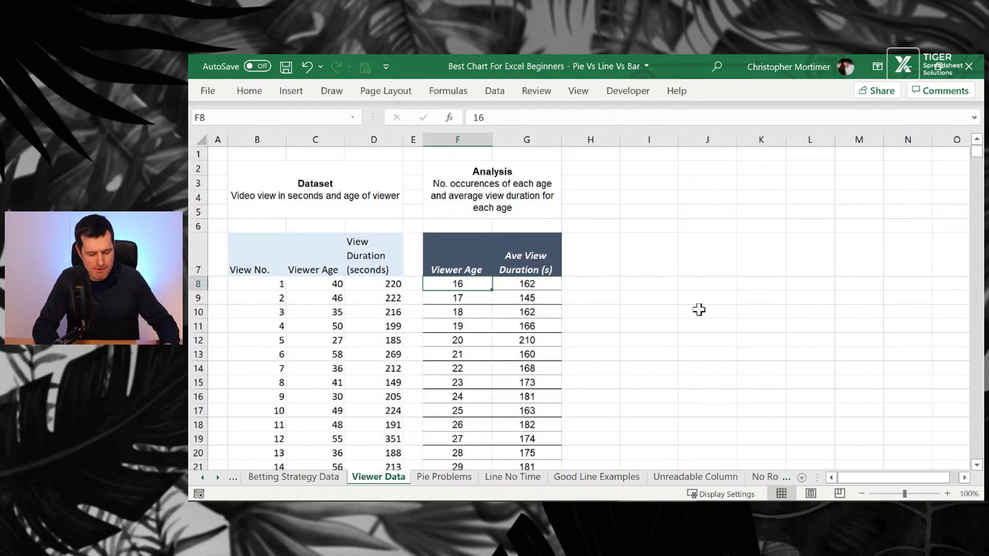
Select F8:G61 and insert a 2-D line chart of viewer age and average view duration.
{"action": "key", "text": "shift+Right"}
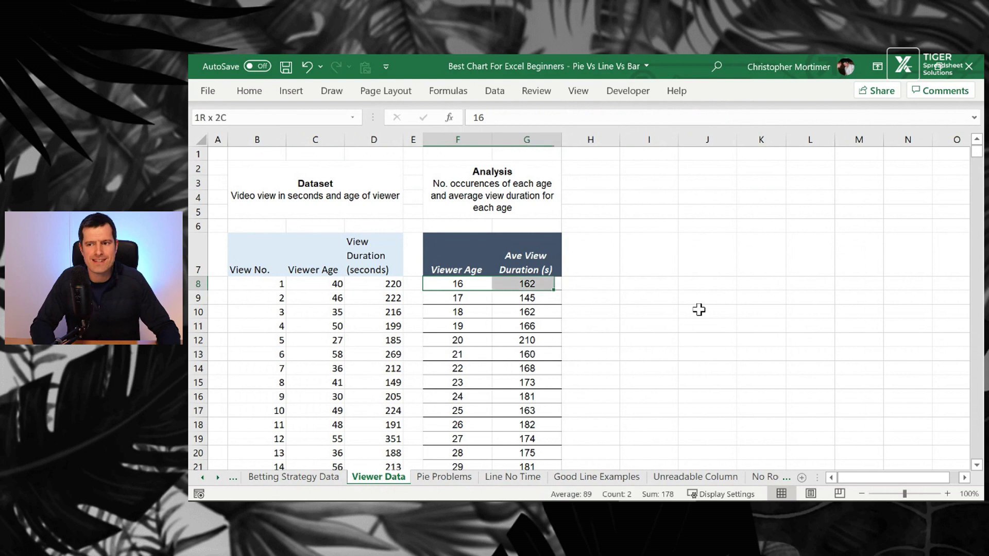
{"action": "key", "text": "ctrl+shift+Down"}
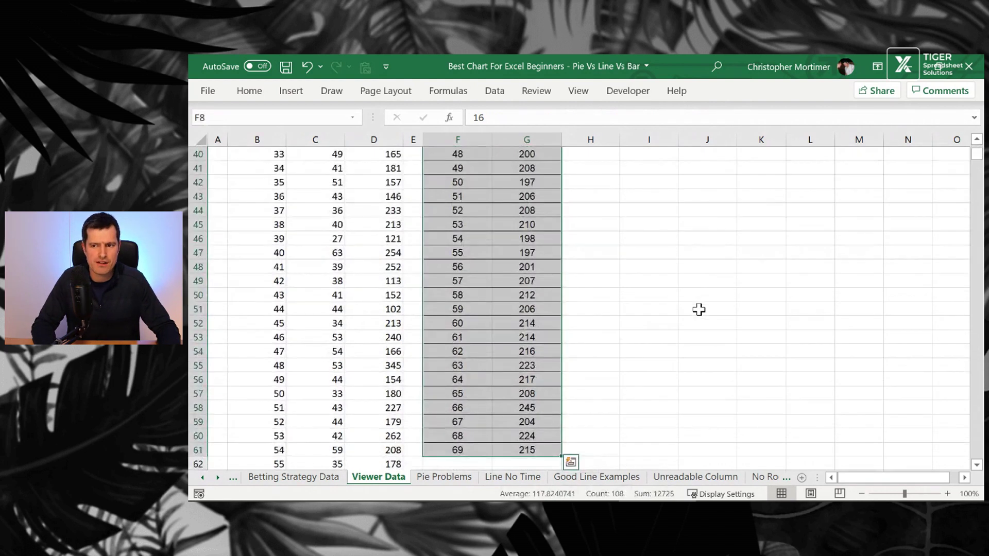
{"action": "left_click", "coordinate": [289, 94]}
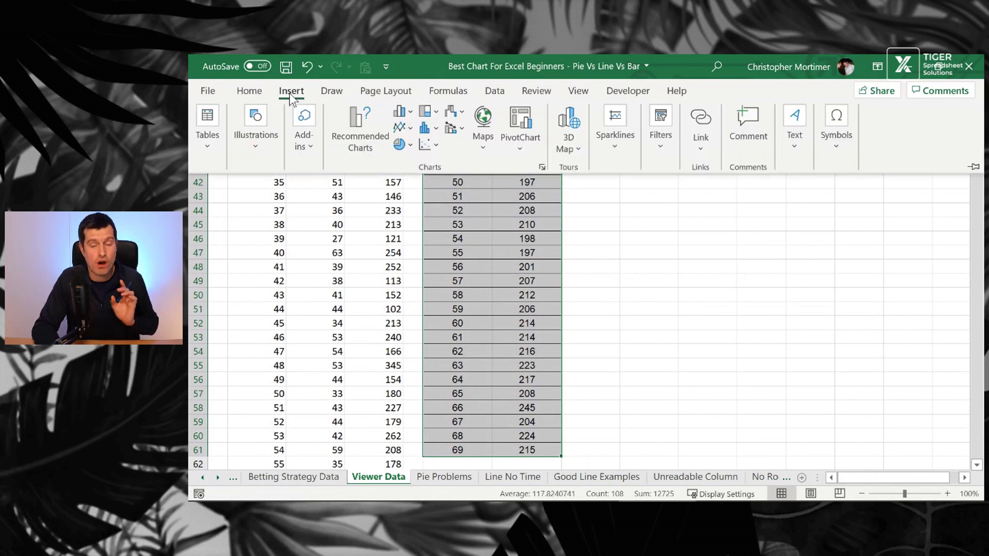
{"action": "left_click", "coordinate": [411, 127]}
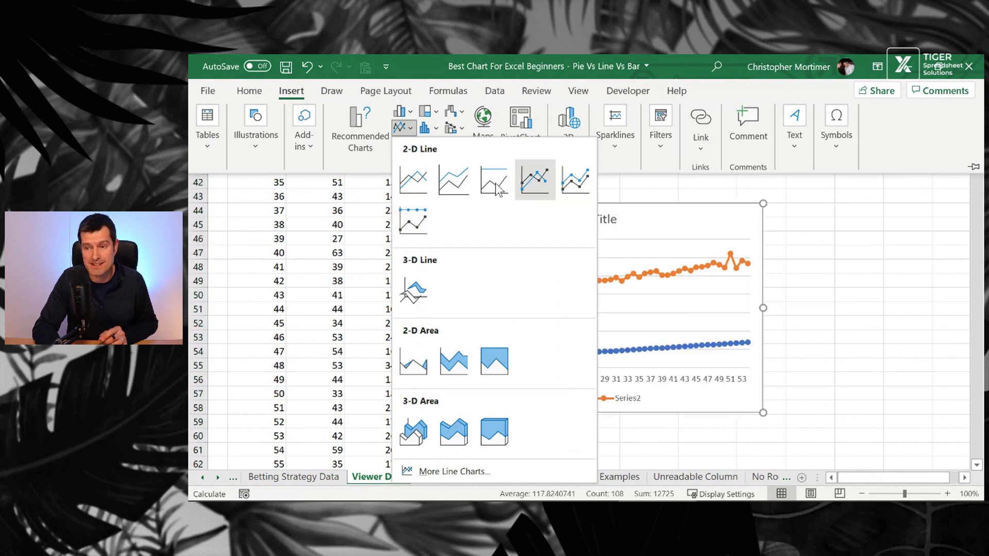
{"action": "left_click", "coordinate": [415, 180]}
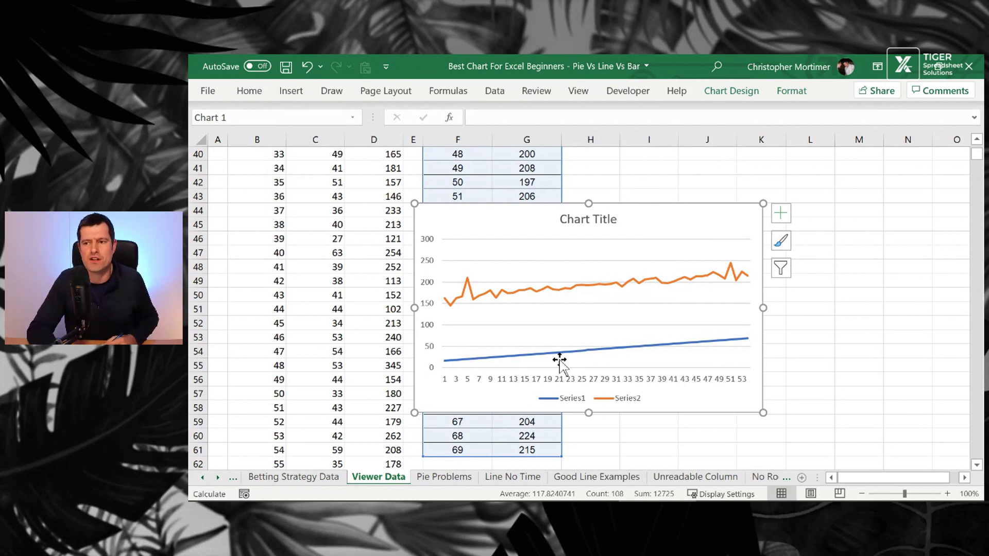
Delete the Series1 viewer-age line from the chart.
{"action": "mouse_move", "coordinate": [558, 354]}
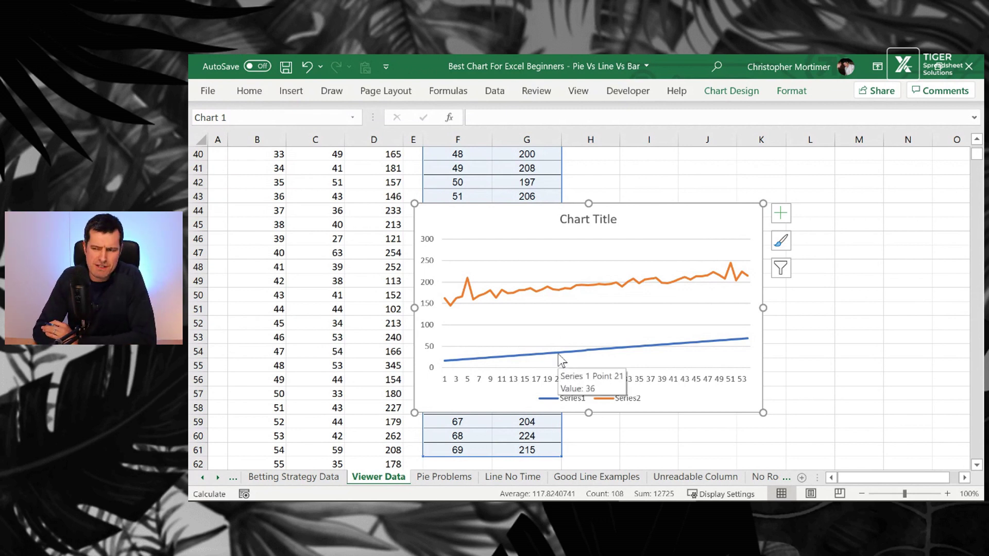
{"action": "left_click", "coordinate": [581, 354]}
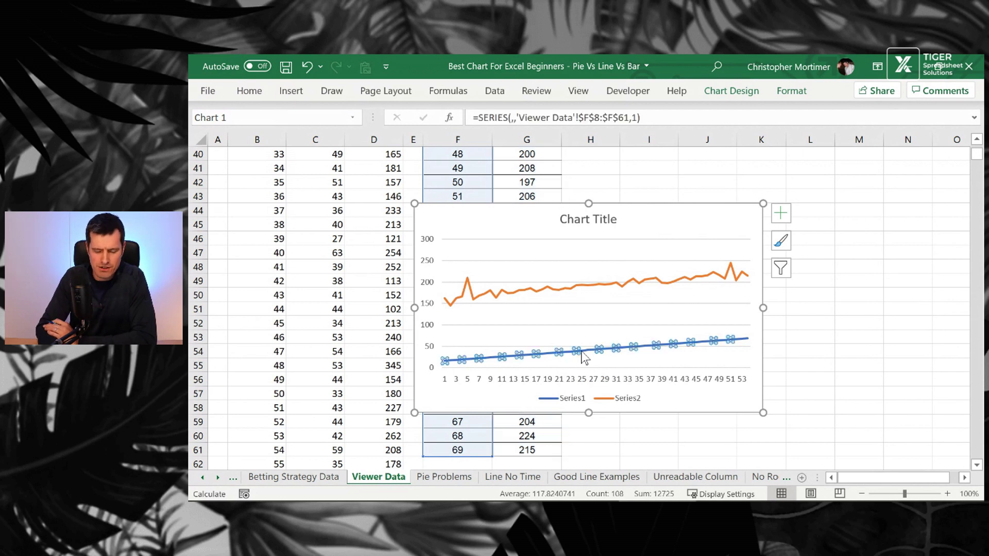
{"action": "key", "text": "Delete"}
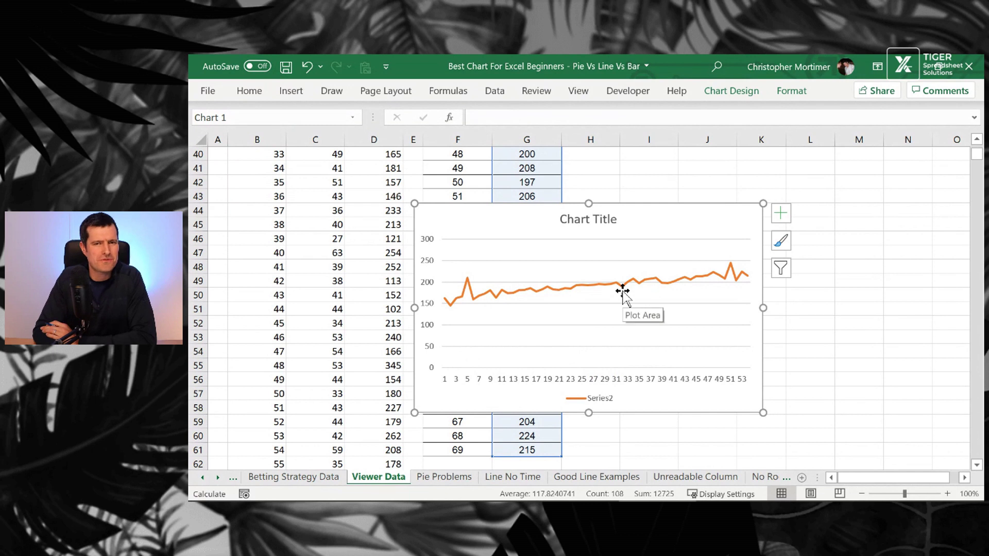
Confirm the Viewer Age values in column F run from row 8 to row 61.
{"action": "left_click", "coordinate": [446, 381]}
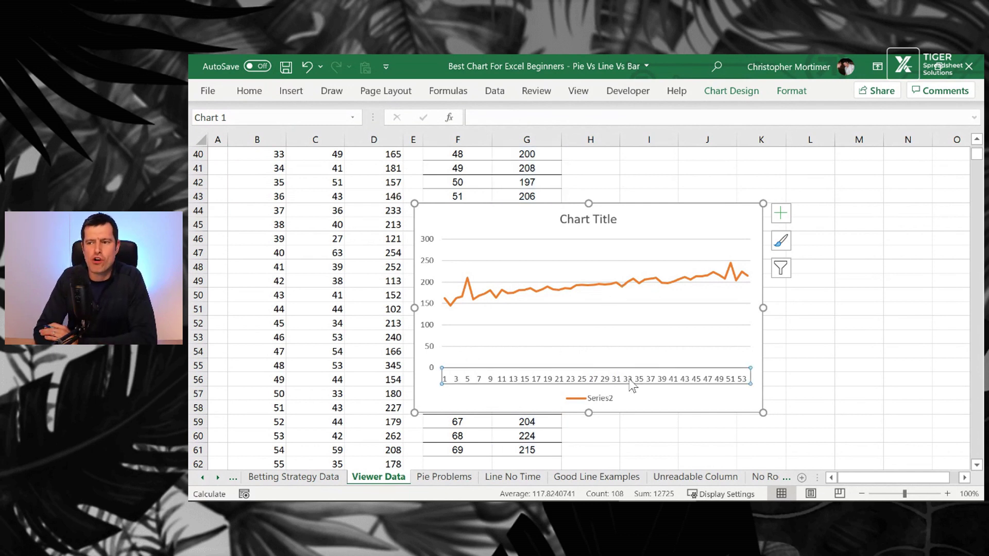
{"action": "left_click", "coordinate": [464, 180]}
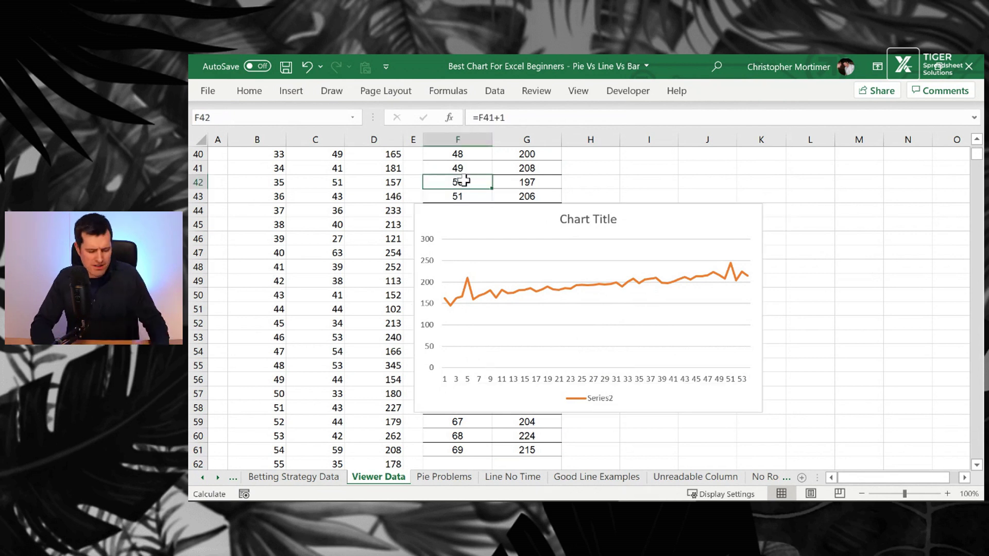
{"action": "key", "text": "ctrl+Up"}
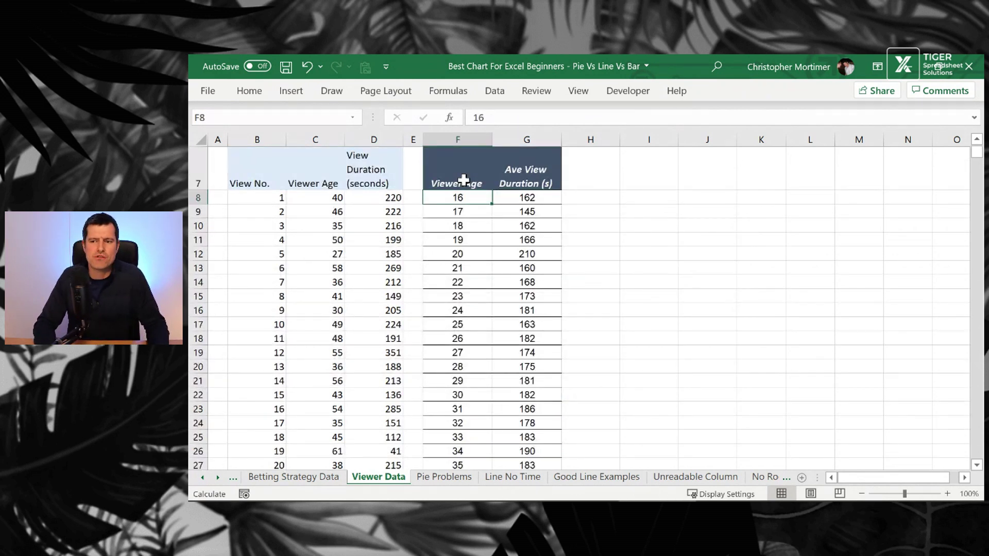
{"action": "key", "text": "ctrl+Down"}
{"action": "key", "text": "ctrl+Up"}
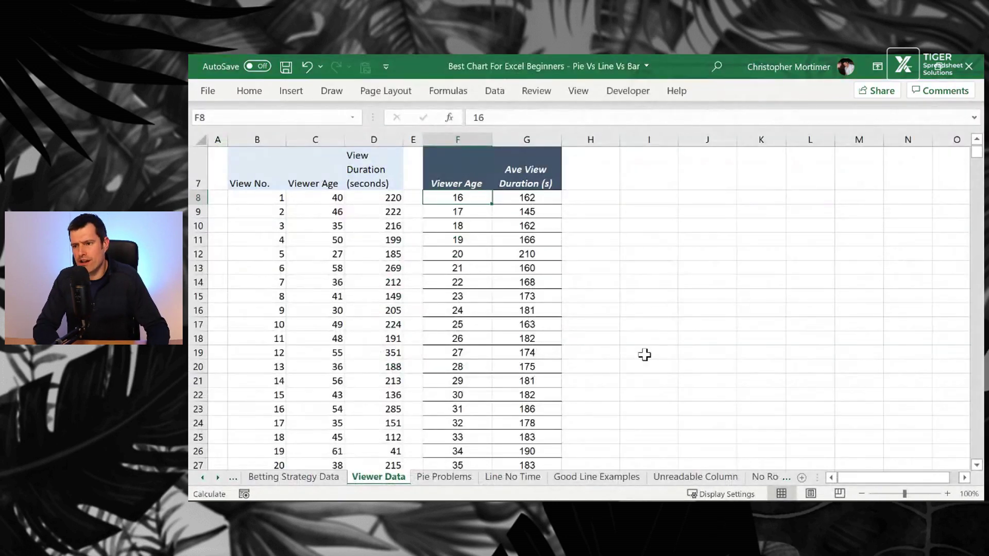
{"action": "scroll", "coordinate": [644, 355], "scroll_direction": "down", "scroll_amount": 17}
{"action": "scroll", "coordinate": [644, 355], "scroll_direction": "up", "scroll_amount": 6}
Set the chart's horizontal axis labels to the Viewer Age range F8:F61 through Select Data.
{"action": "right_click", "coordinate": [641, 242]}
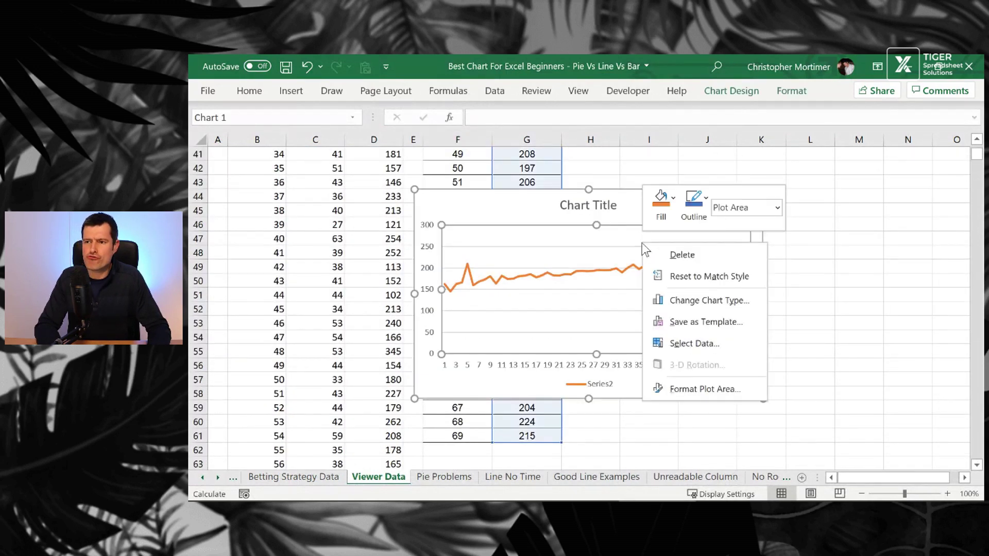
{"action": "left_click", "coordinate": [687, 344]}
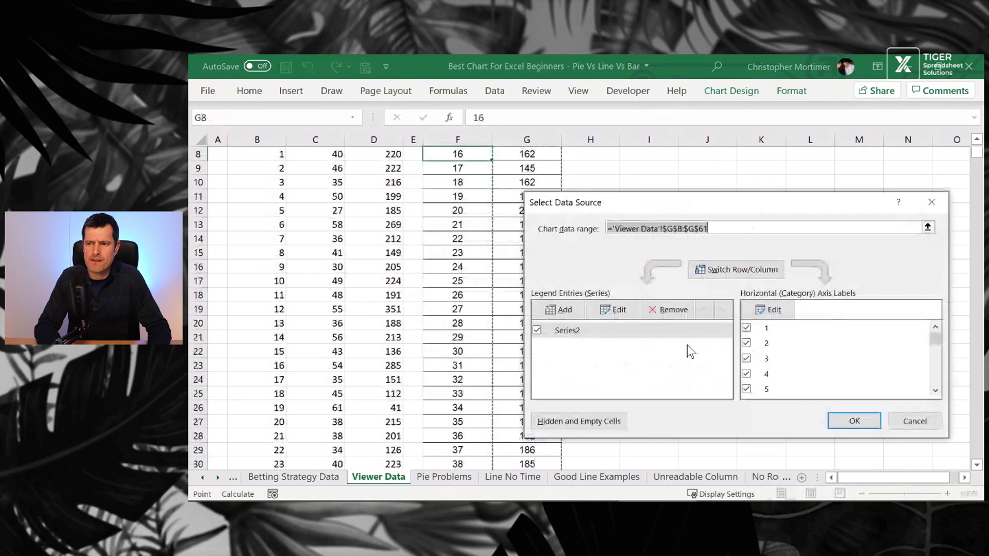
{"action": "left_click", "coordinate": [766, 311]}
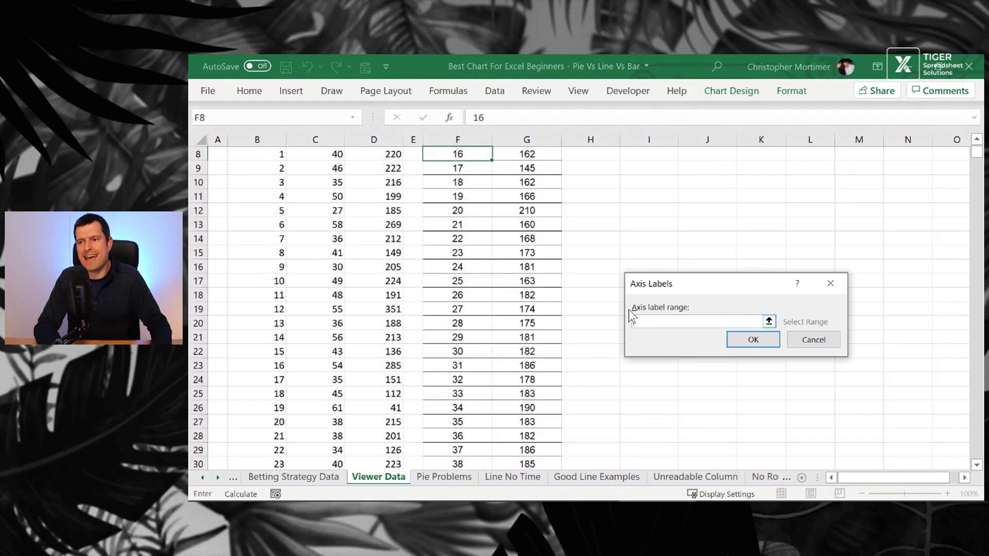
{"action": "left_click", "coordinate": [474, 268]}
{"action": "key", "text": "ctrl+Up"}
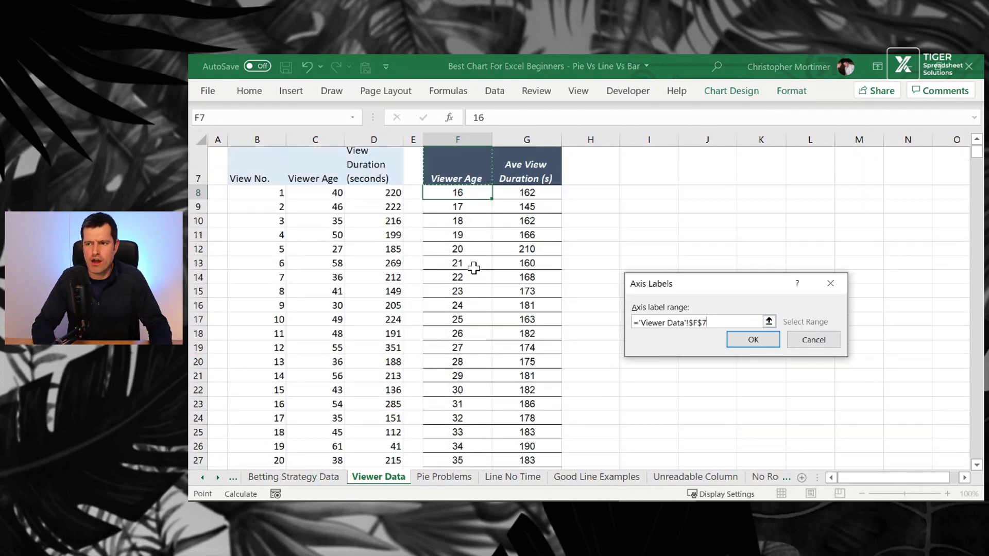
{"action": "key", "text": "Down"}
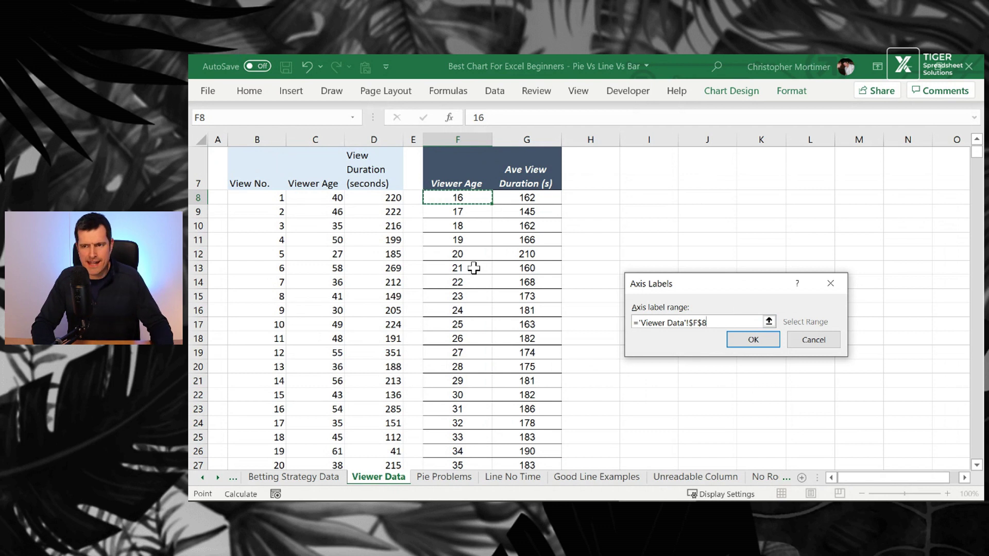
{"action": "key", "text": "ctrl+shift+Down"}
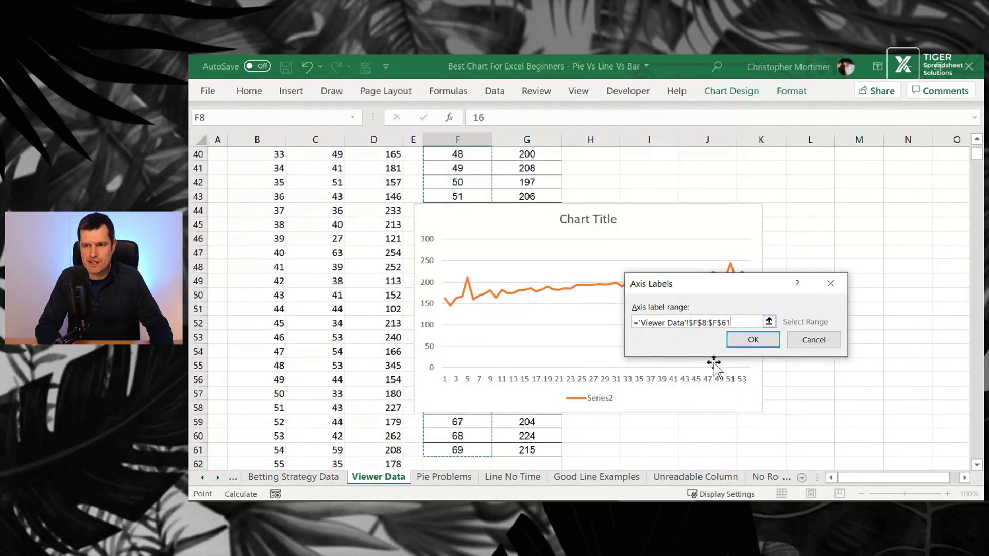
{"action": "left_click", "coordinate": [753, 340]}
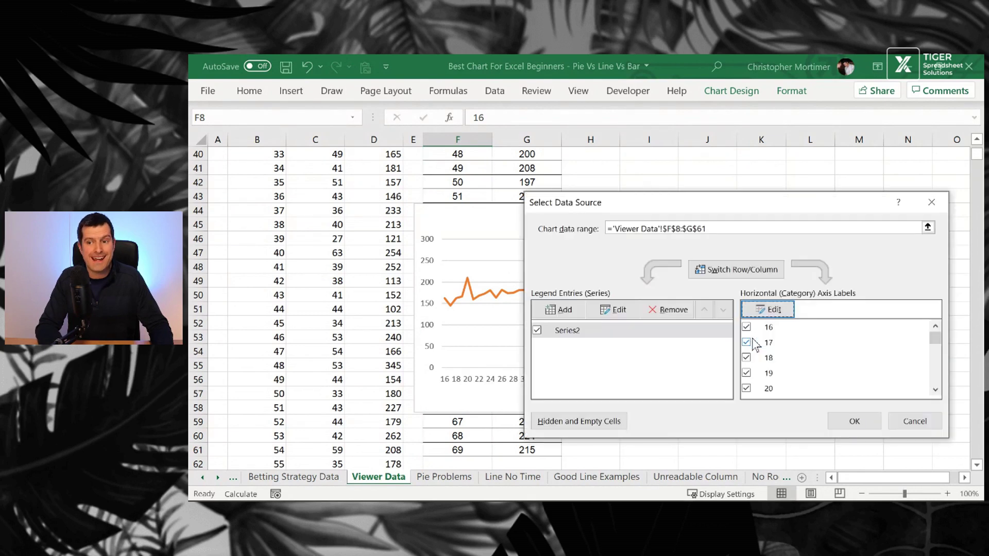
{"action": "left_click", "coordinate": [857, 420]}
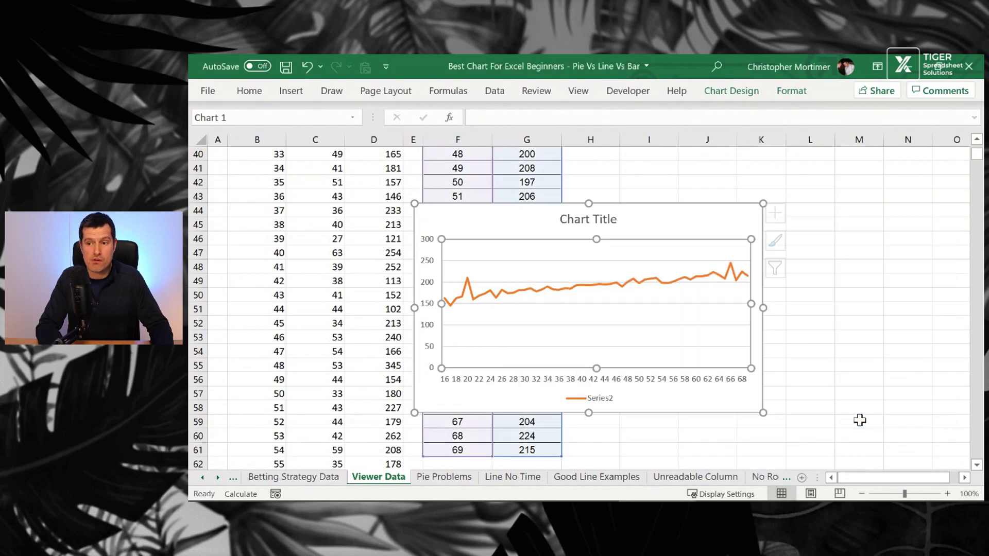
{"action": "left_click", "coordinate": [446, 384]}
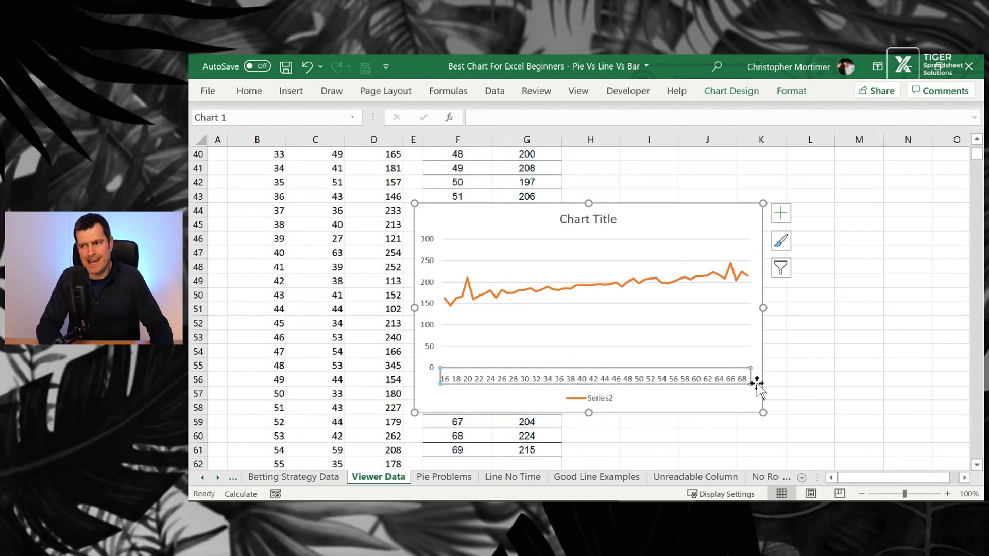
Compare the chart with Good Line Examples, then browse Add Chart Element axis titles without adding any.
{"action": "left_click", "coordinate": [681, 220]}
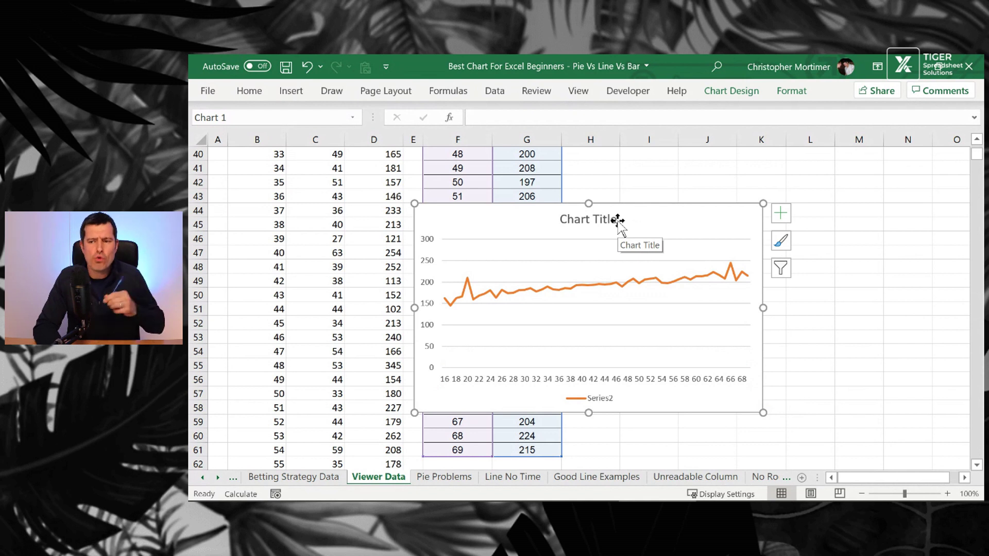
{"action": "left_click", "coordinate": [619, 477]}
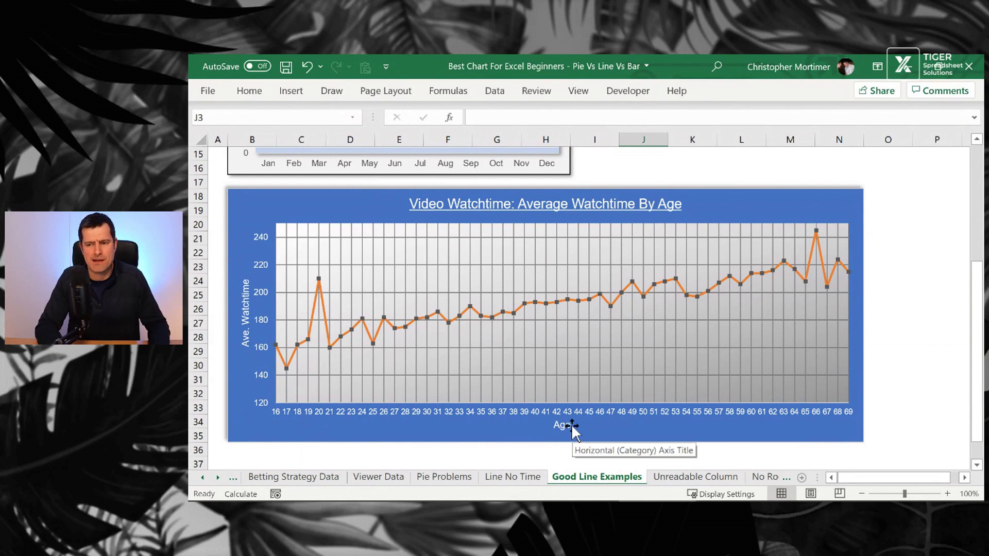
{"action": "left_click", "coordinate": [369, 478]}
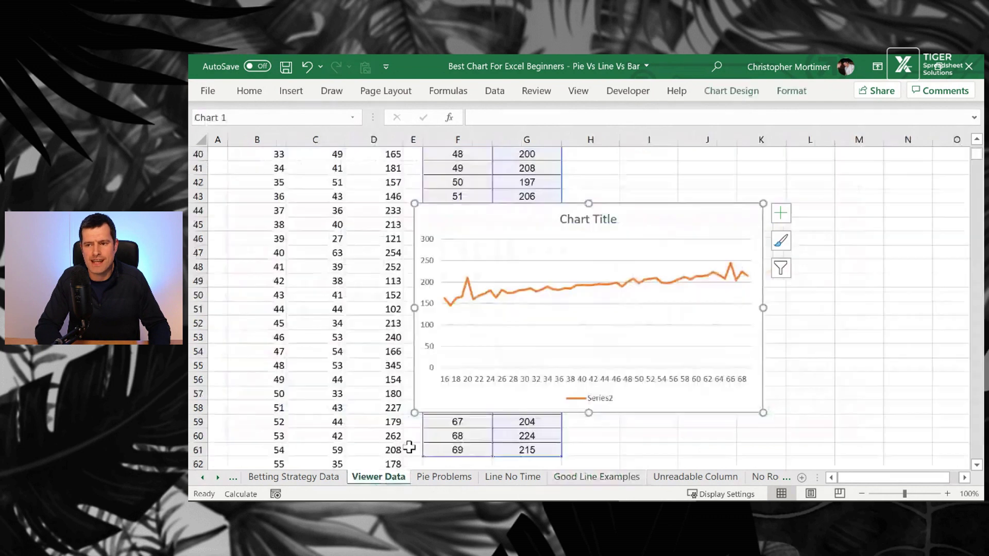
{"action": "left_click", "coordinate": [801, 95]}
{"action": "left_click", "coordinate": [731, 93]}
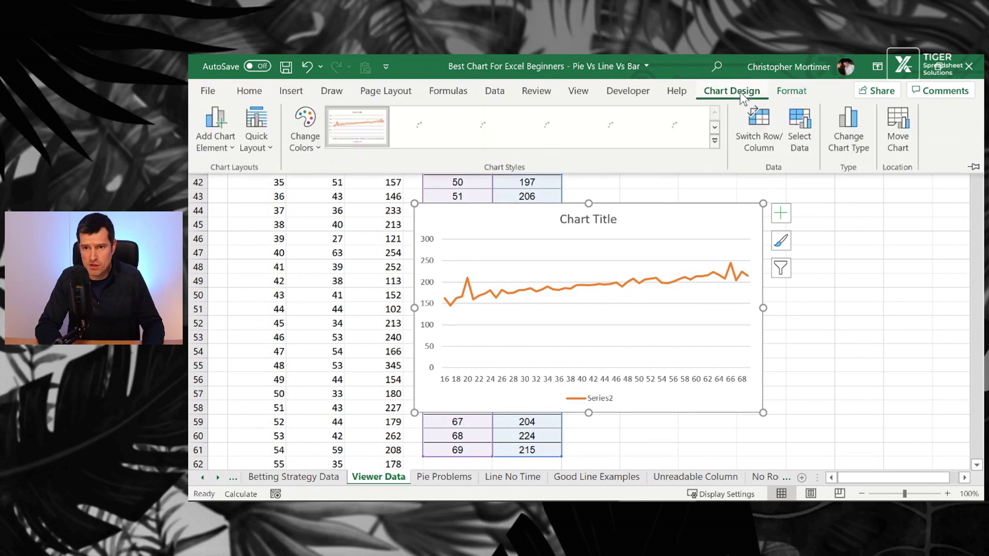
{"action": "left_click", "coordinate": [215, 144]}
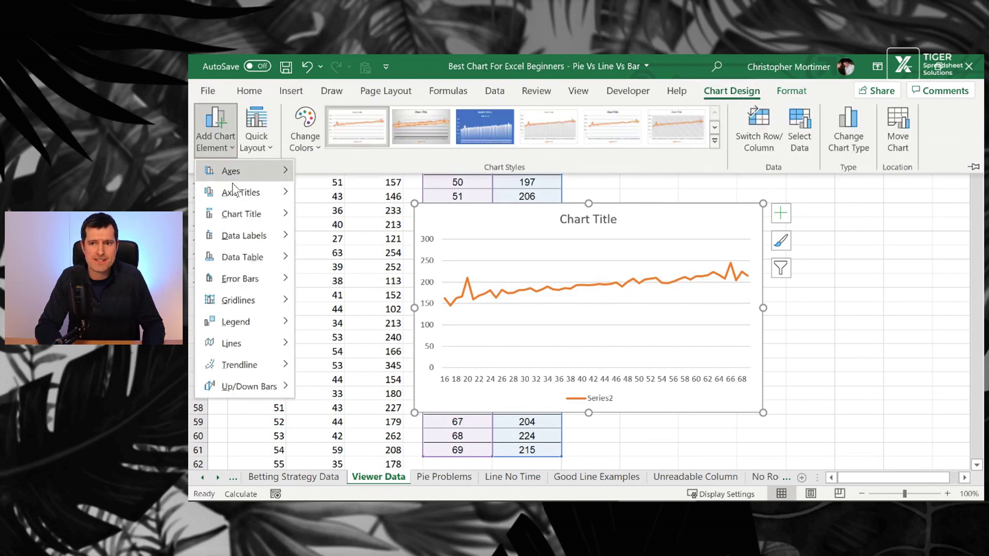
{"action": "mouse_move", "coordinate": [245, 192]}
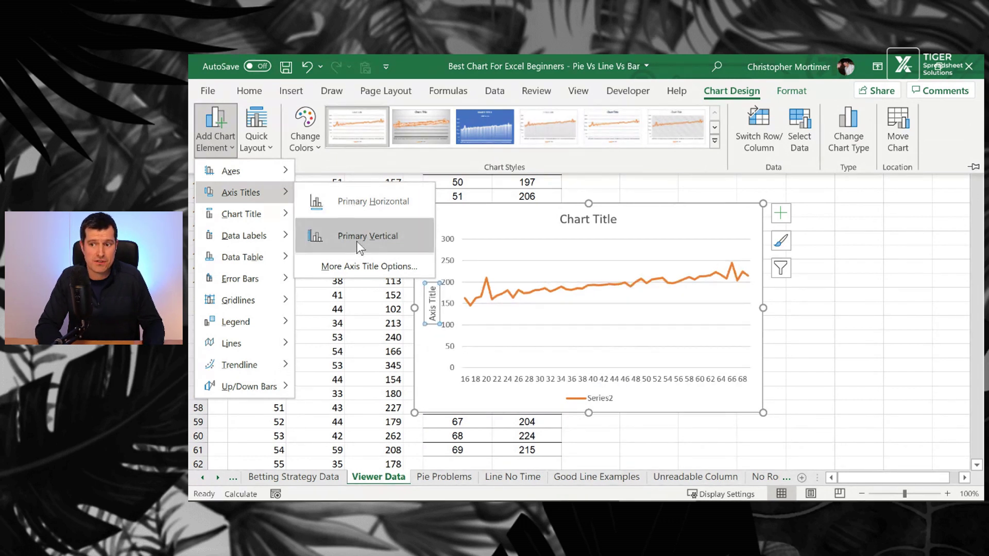
{"action": "left_click", "coordinate": [592, 410]}
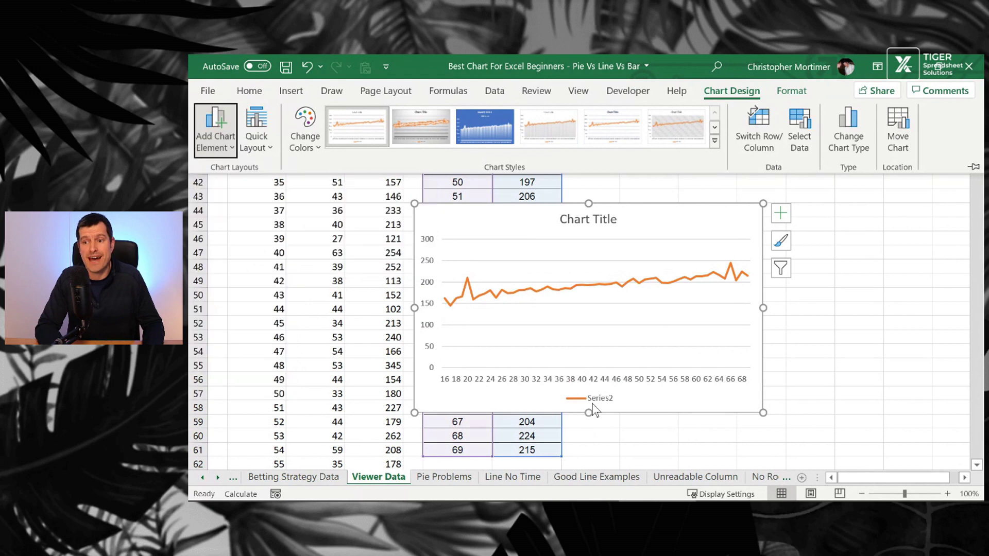
Delete the Series2 legend from the viewer line chart and deselect it.
{"action": "left_click", "coordinate": [581, 397]}
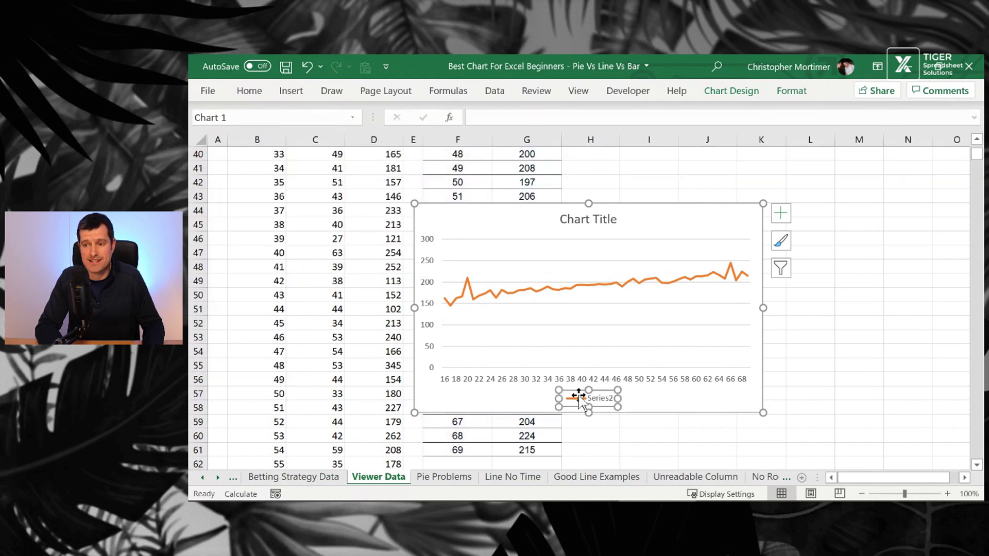
{"action": "key", "text": "Delete"}
{"action": "left_click", "coordinate": [845, 369]}
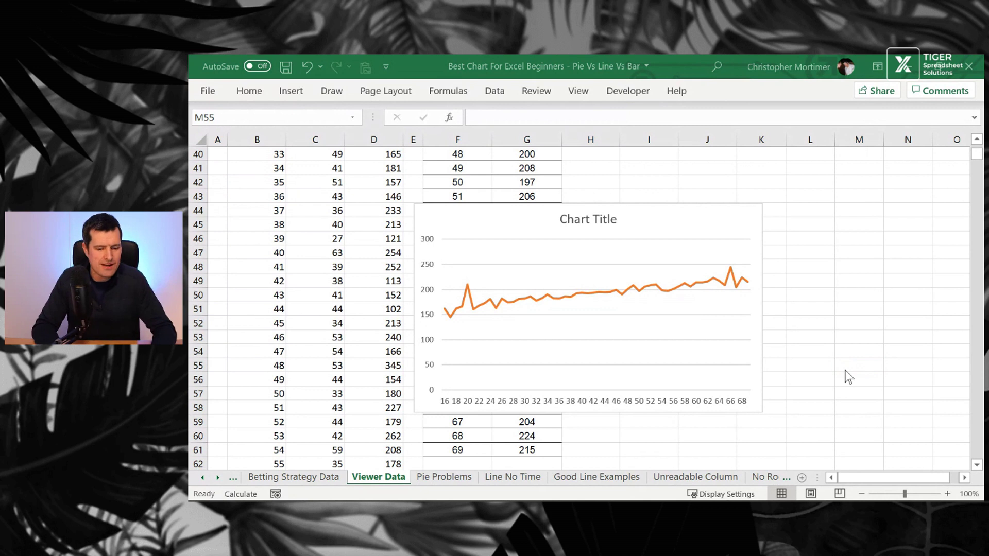
In PowerPoint, select the LINE and BAR / COLUMN text boxes, then return to Excel.
{"action": "key", "text": "alt+Tab"}
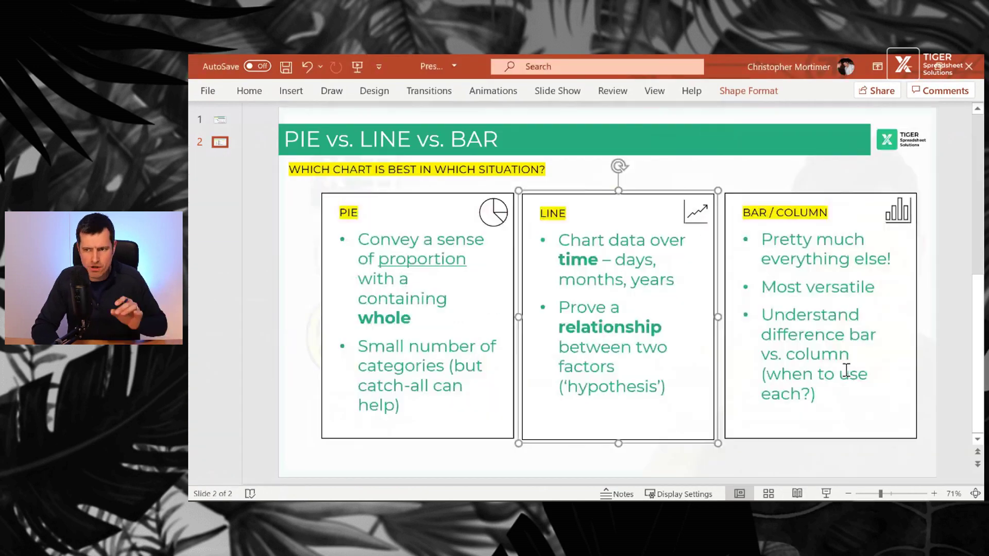
{"action": "left_click", "coordinate": [672, 349]}
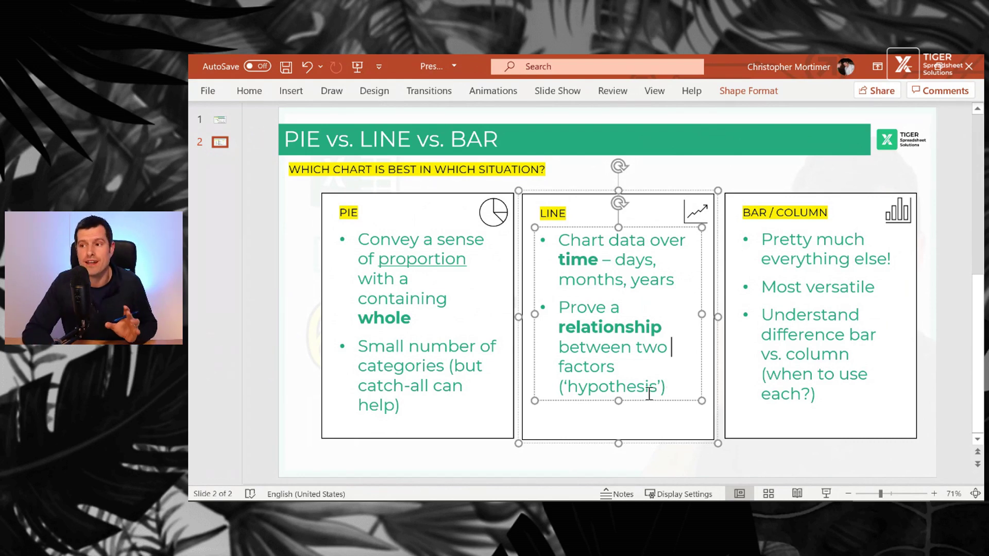
{"action": "left_click", "coordinate": [823, 298]}
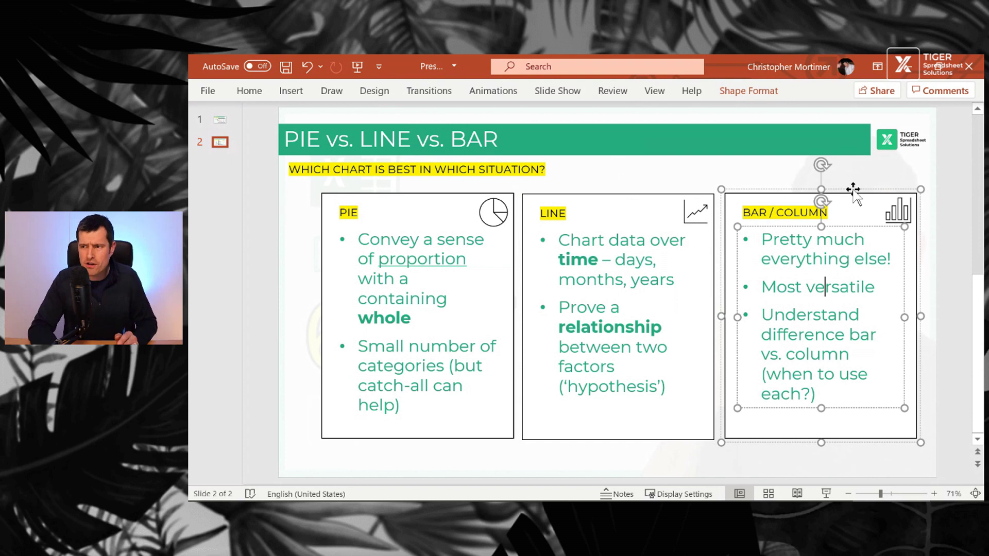
{"action": "left_click", "coordinate": [853, 190]}
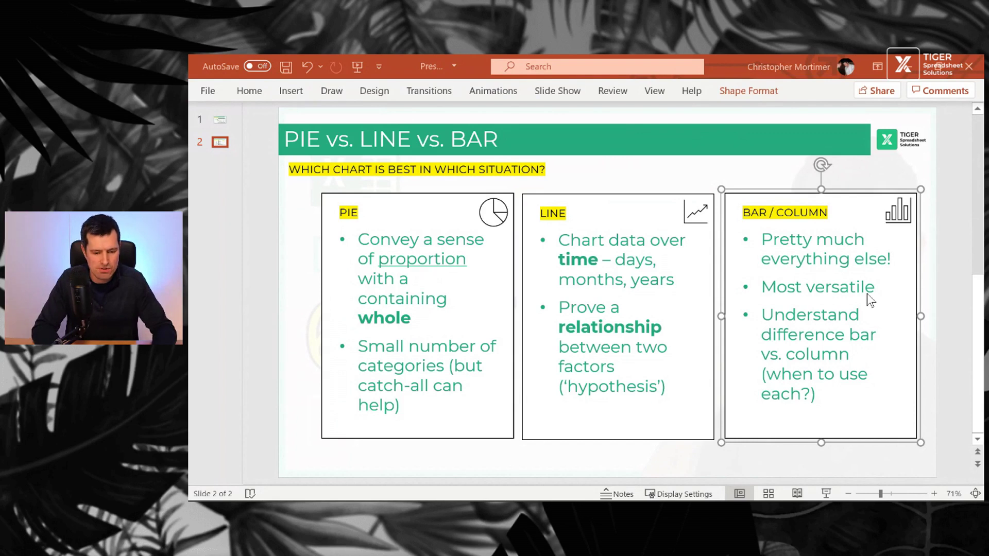
{"action": "key", "text": "alt+Tab"}
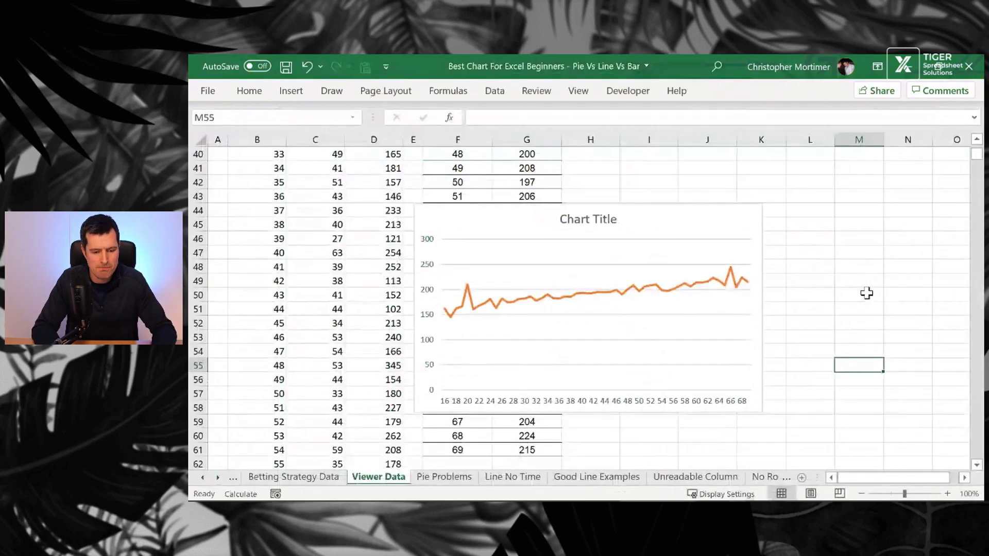
Go to the Unreadable Column sheet and select the salary chart's category axis.
{"action": "left_click", "coordinate": [681, 479]}
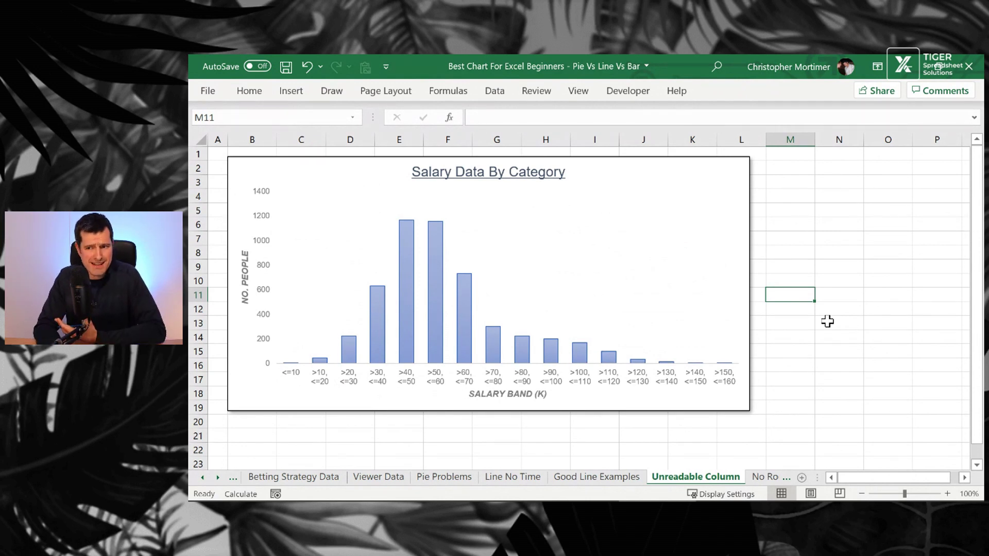
{"action": "left_click", "coordinate": [411, 386]}
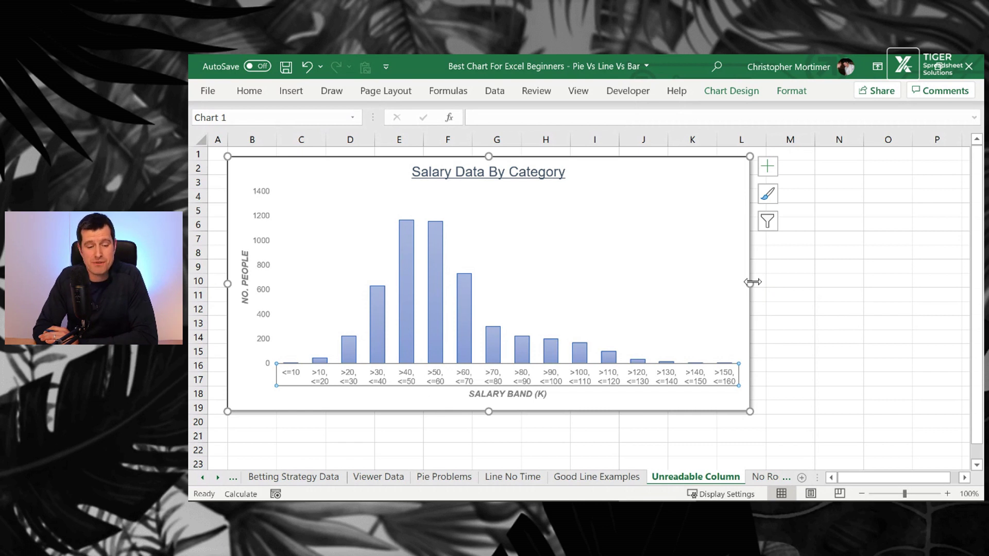
{"action": "mouse_move", "coordinate": [412, 313]}
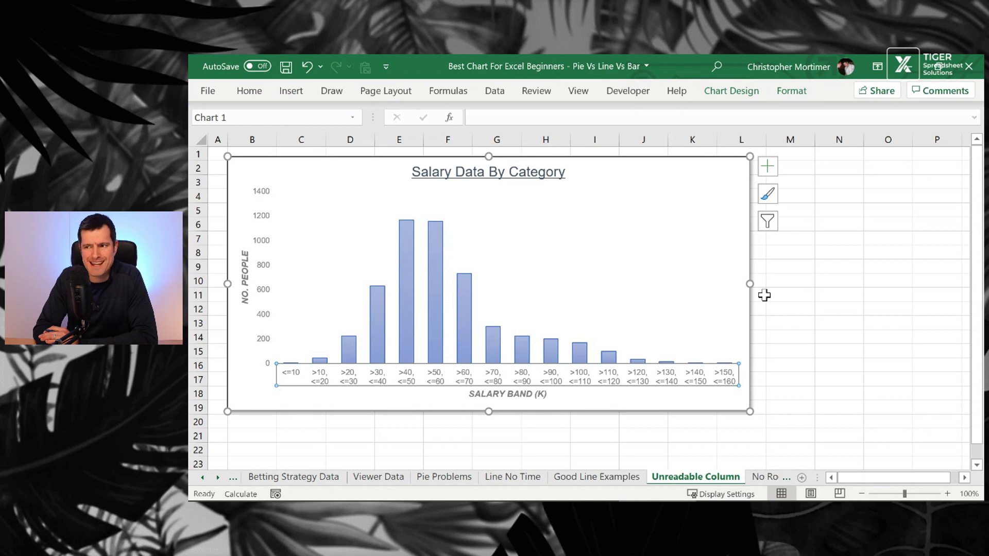
Try narrower and wider sizes for the salary chart, leaving its right edge at column M.
{"action": "left_click_drag", "start_coordinate": [749, 282], "coordinate": [525, 304]}
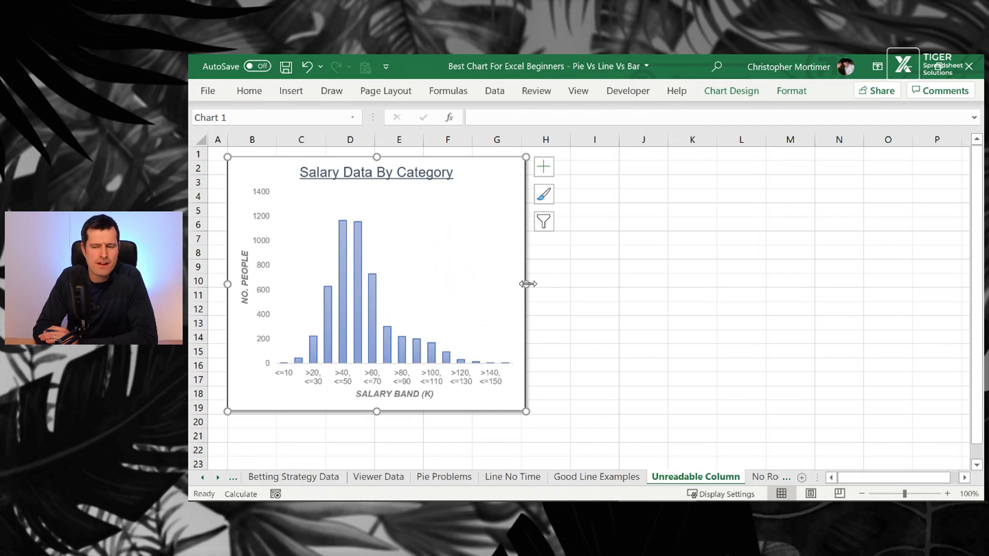
{"action": "left_click_drag", "start_coordinate": [528, 283], "coordinate": [766, 305]}
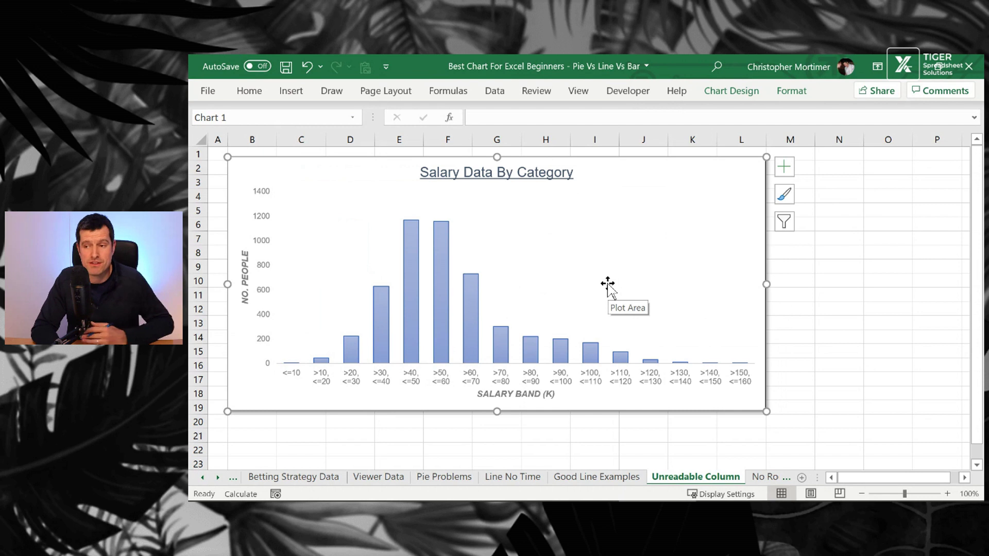
{"action": "left_click", "coordinate": [751, 93]}
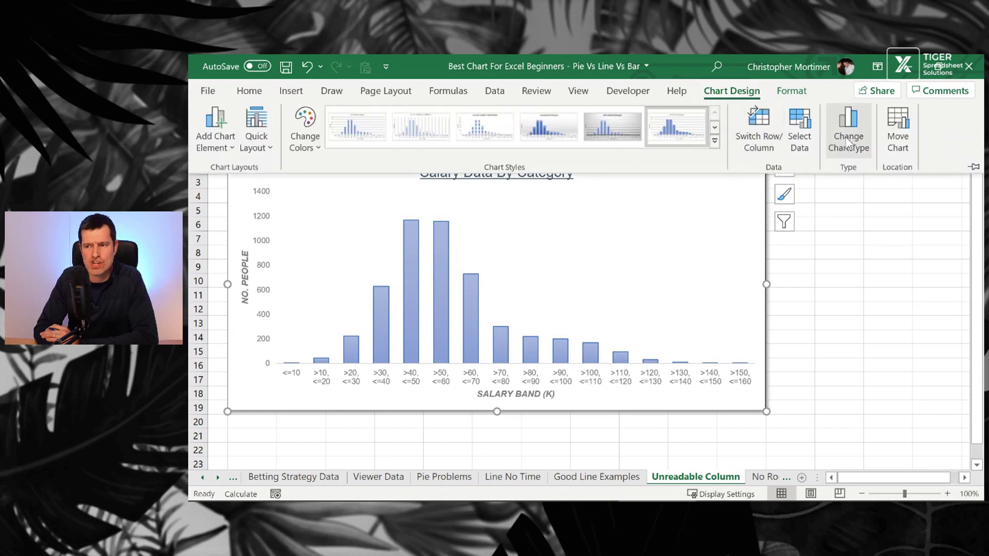
Switch the Salary Data By Category chart to the Bar > Clustered Bar type.
{"action": "left_click", "coordinate": [846, 138]}
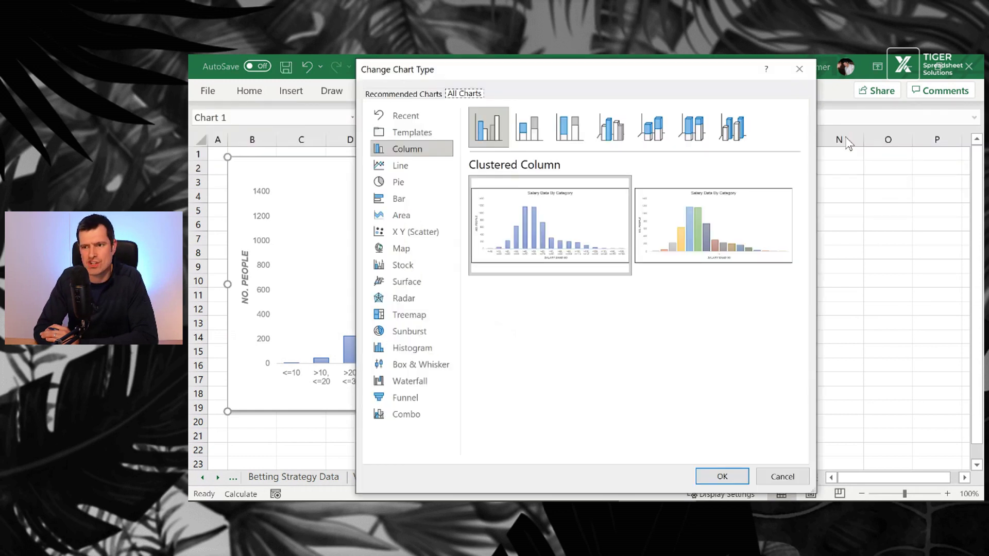
{"action": "left_click", "coordinate": [402, 200]}
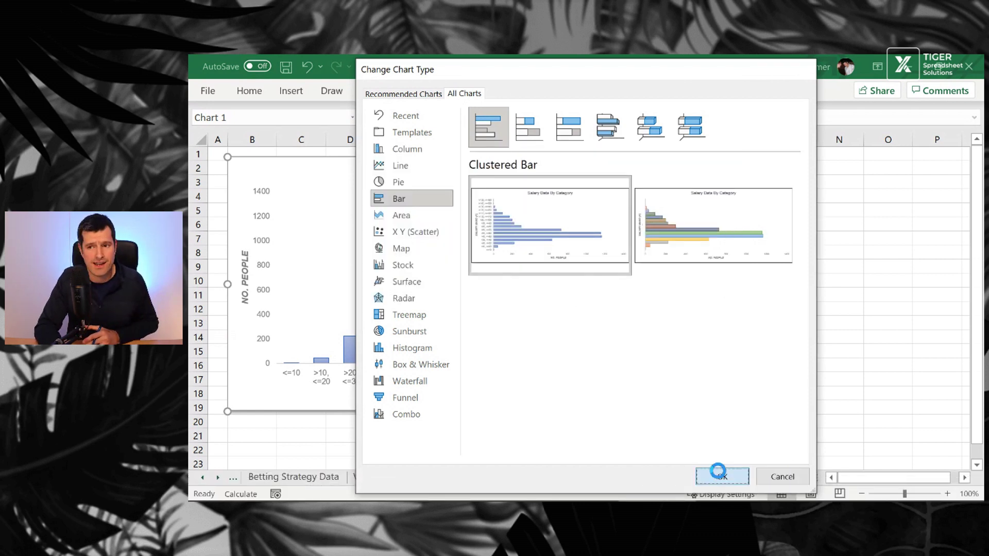
{"action": "left_click", "coordinate": [721, 476]}
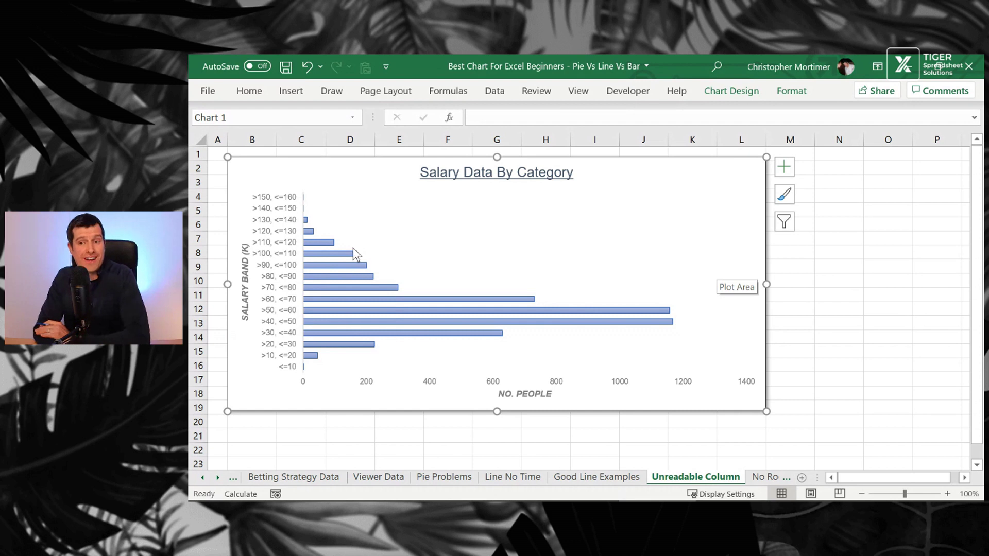
{"action": "left_click", "coordinate": [282, 200]}
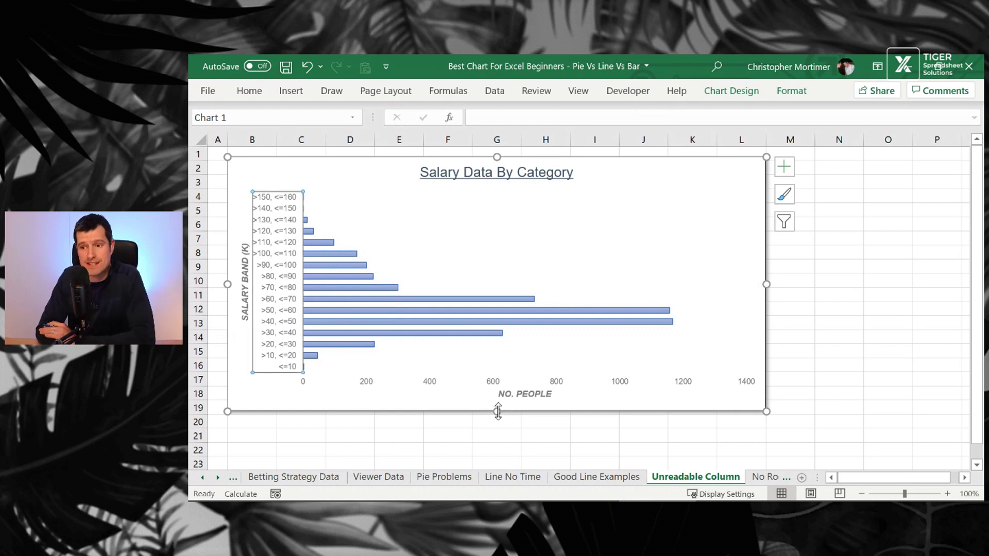
Stretch the salary bar chart's bottom edge down to about row 23.
{"action": "left_click_drag", "start_coordinate": [496, 412], "coordinate": [498, 453]}
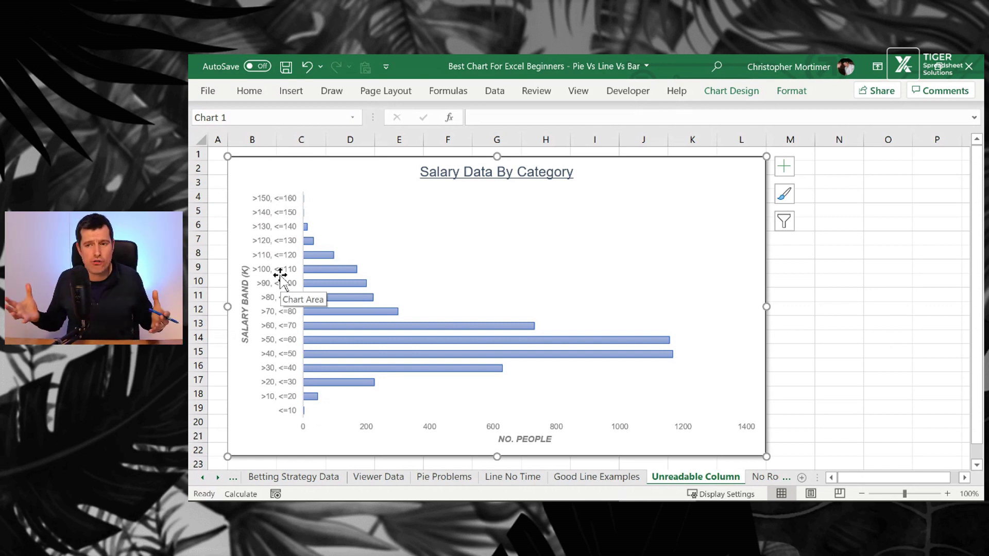
{"action": "left_click", "coordinate": [451, 252]}
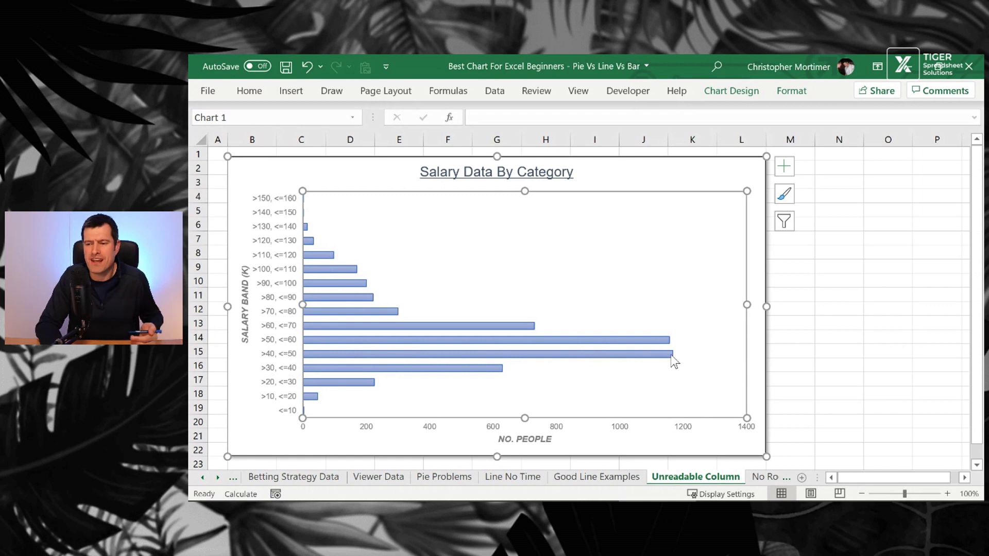
{"action": "mouse_move", "coordinate": [673, 365]}
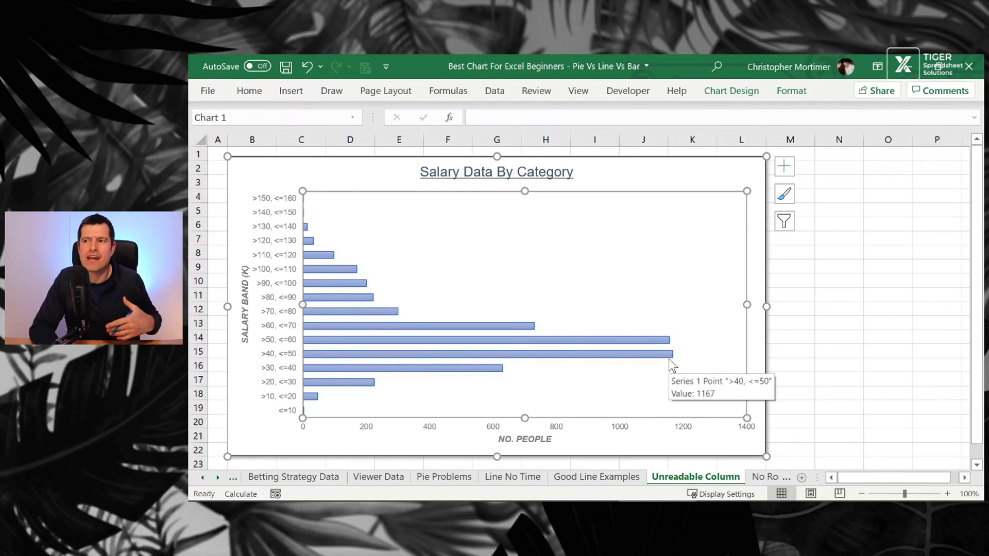
Add Primary Major Vertical and Primary Minor Vertical gridlines to the salary bar chart.
{"action": "left_click", "coordinate": [742, 91]}
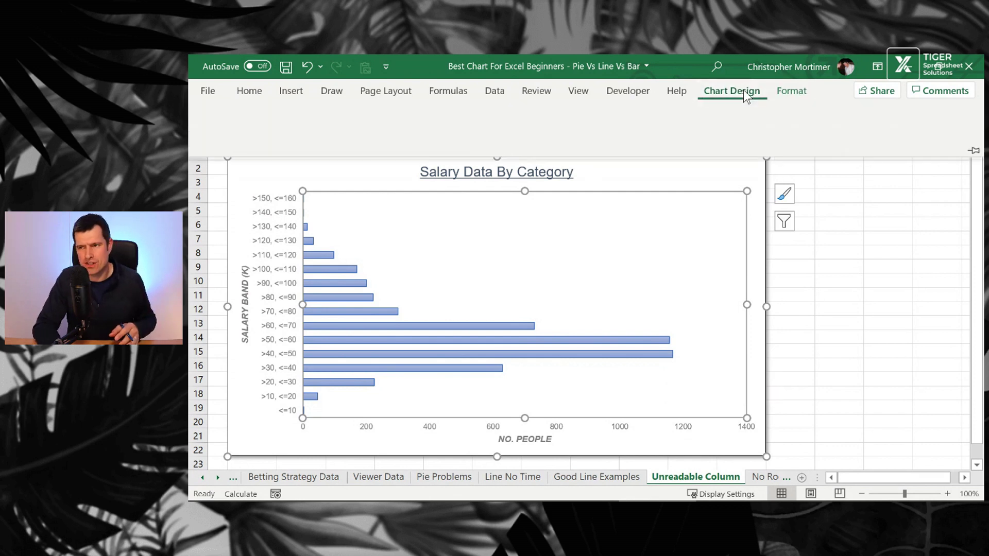
{"action": "left_click", "coordinate": [224, 138]}
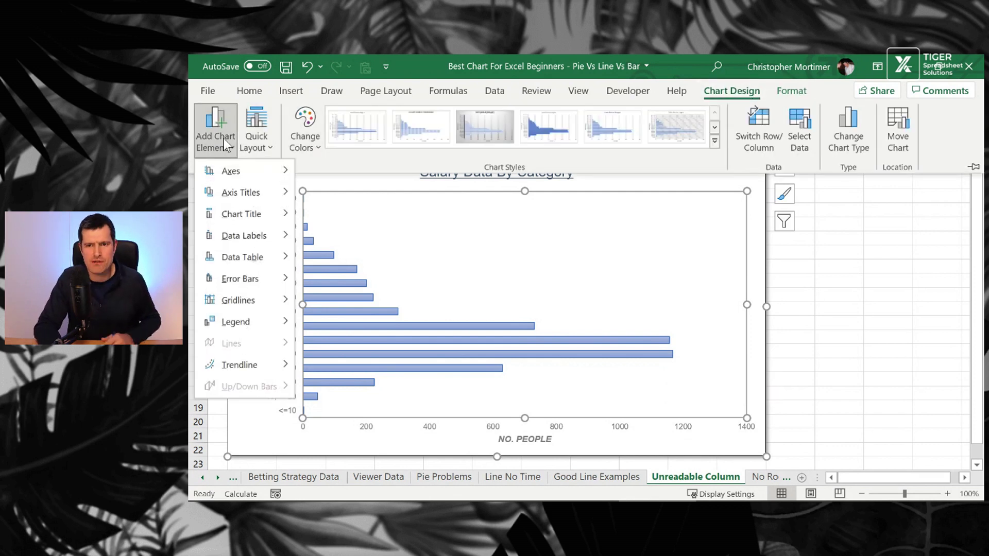
{"action": "mouse_move", "coordinate": [260, 308]}
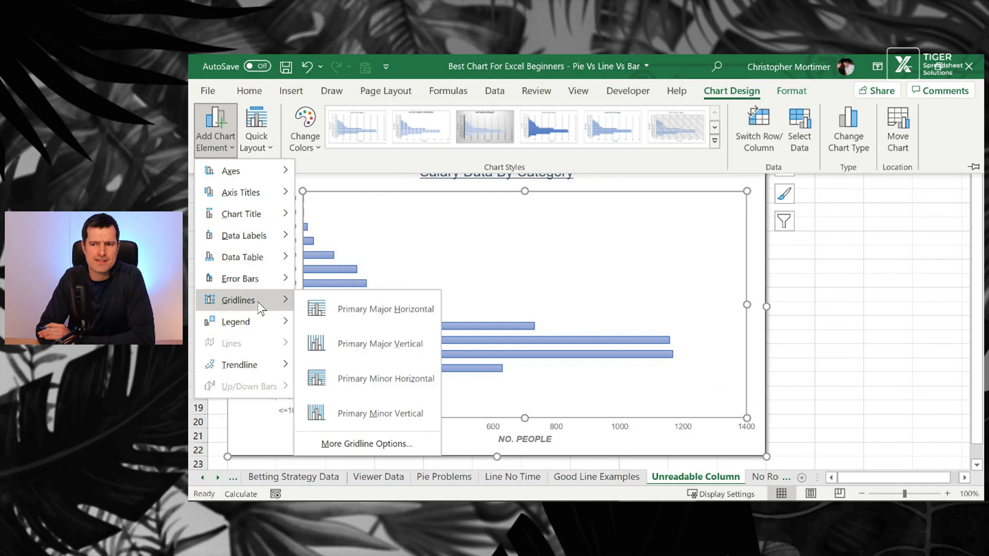
{"action": "left_click", "coordinate": [379, 347]}
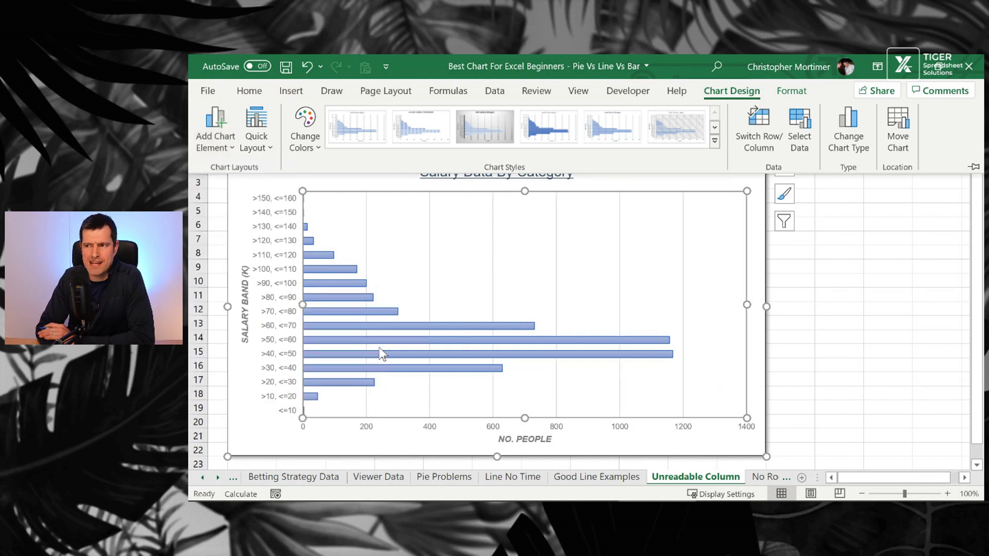
{"action": "left_click", "coordinate": [204, 149]}
{"action": "mouse_move", "coordinate": [248, 300]}
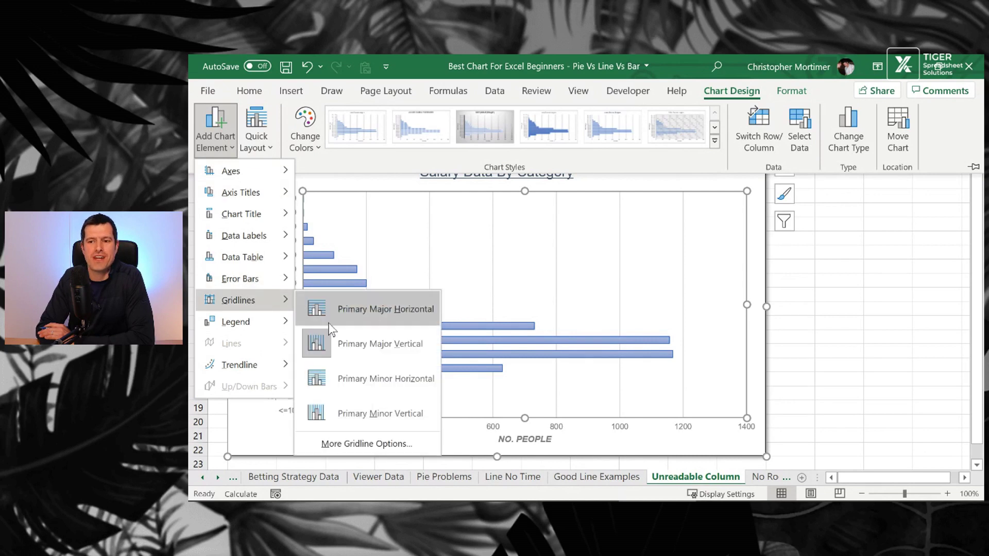
{"action": "left_click", "coordinate": [410, 415]}
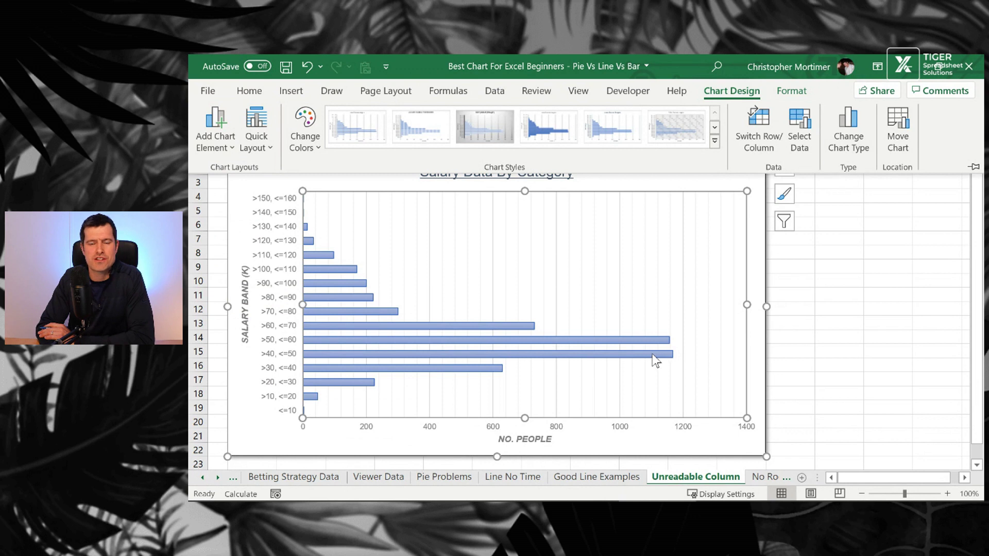
{"action": "left_click", "coordinate": [695, 364]}
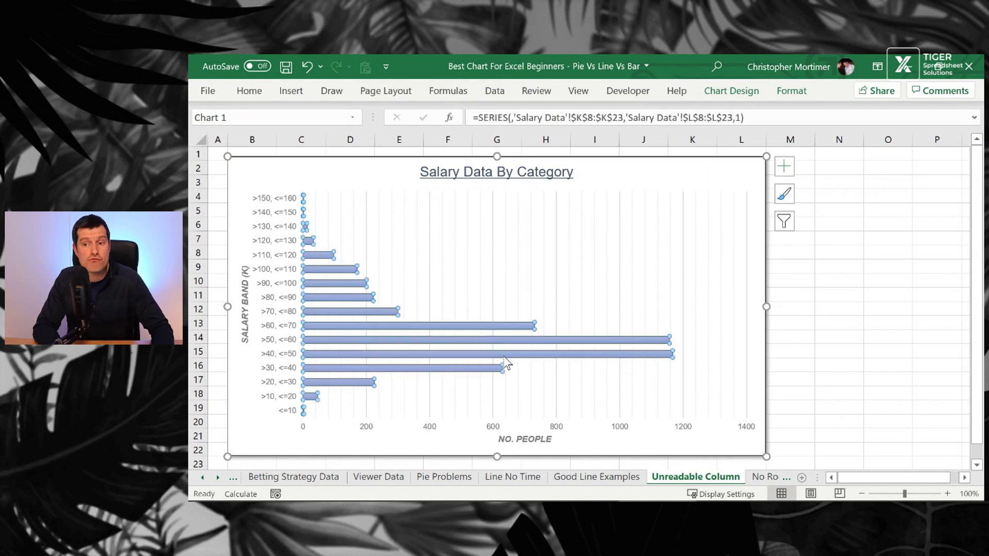
{"action": "left_click", "coordinate": [726, 176]}
Add Outside End data labels to the salary bars.
{"action": "left_click", "coordinate": [731, 91]}
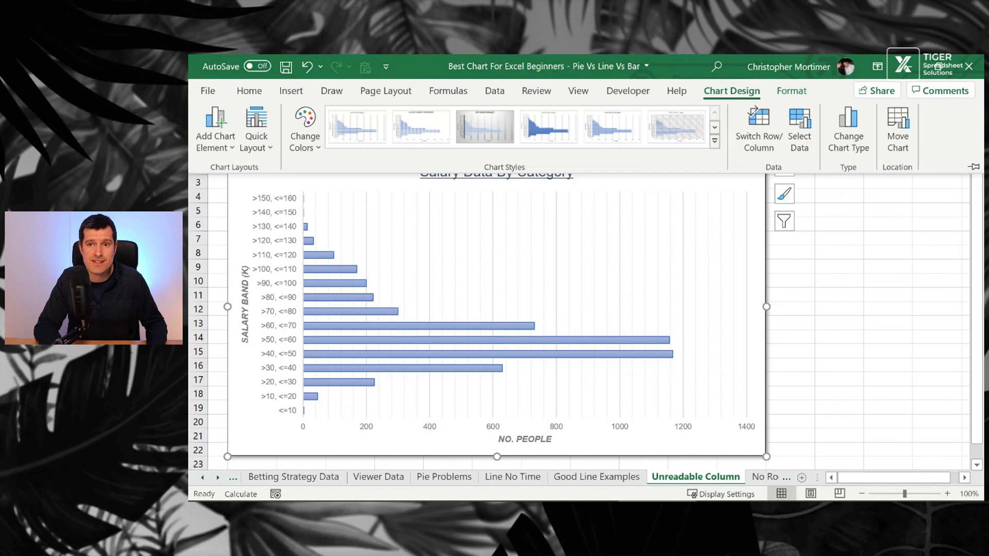
{"action": "left_click", "coordinate": [220, 150]}
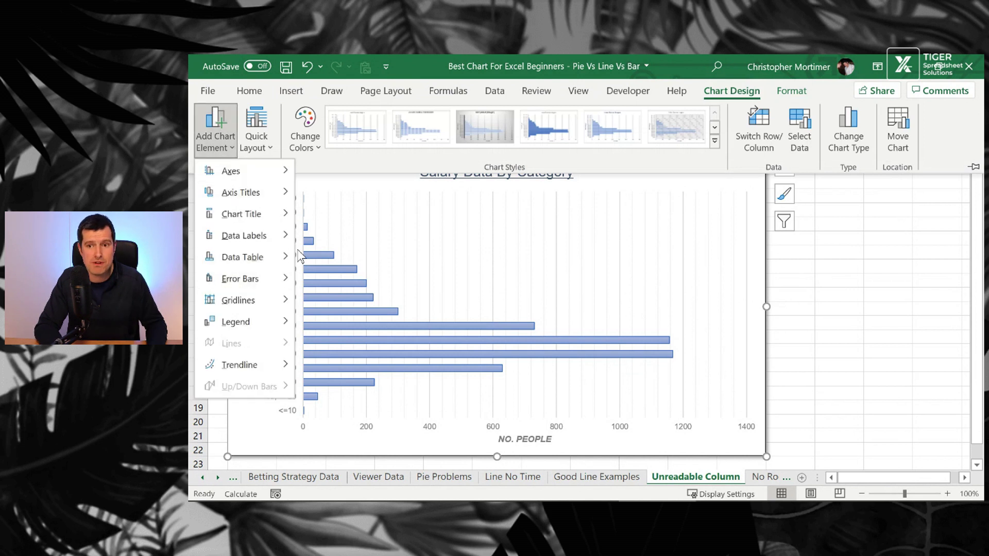
{"action": "mouse_move", "coordinate": [285, 236]}
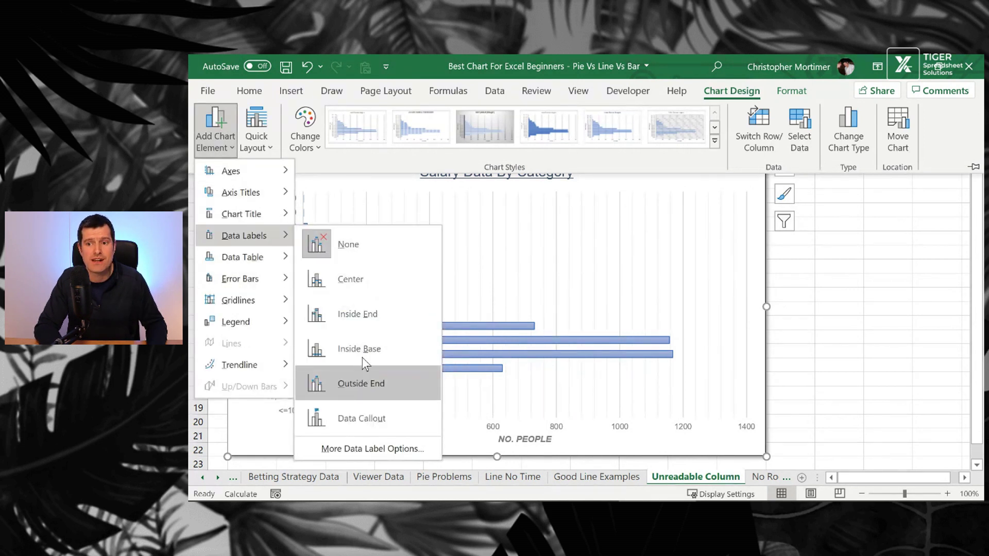
{"action": "left_click", "coordinate": [380, 391]}
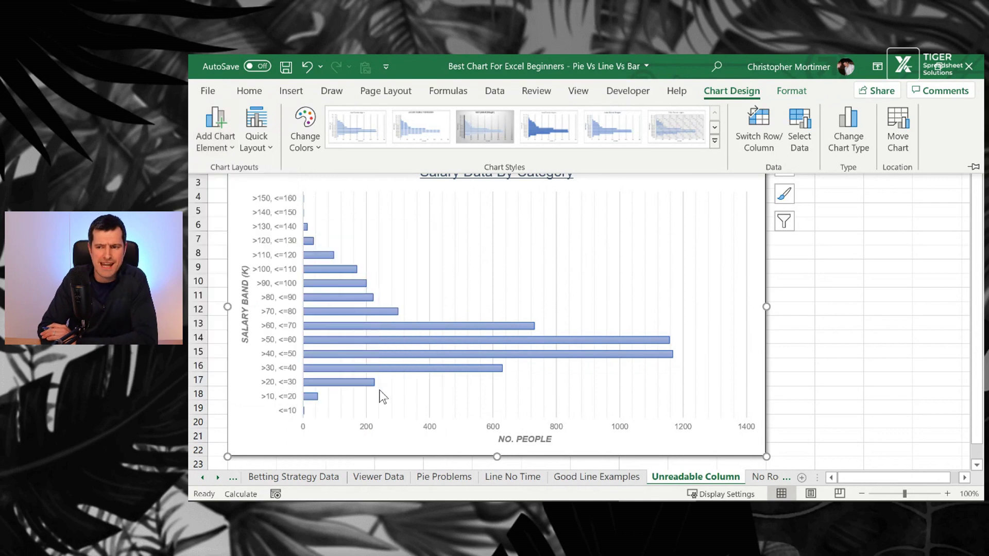
Delete the chart's horizontal 0–1400 value axis.
{"action": "left_click", "coordinate": [578, 266]}
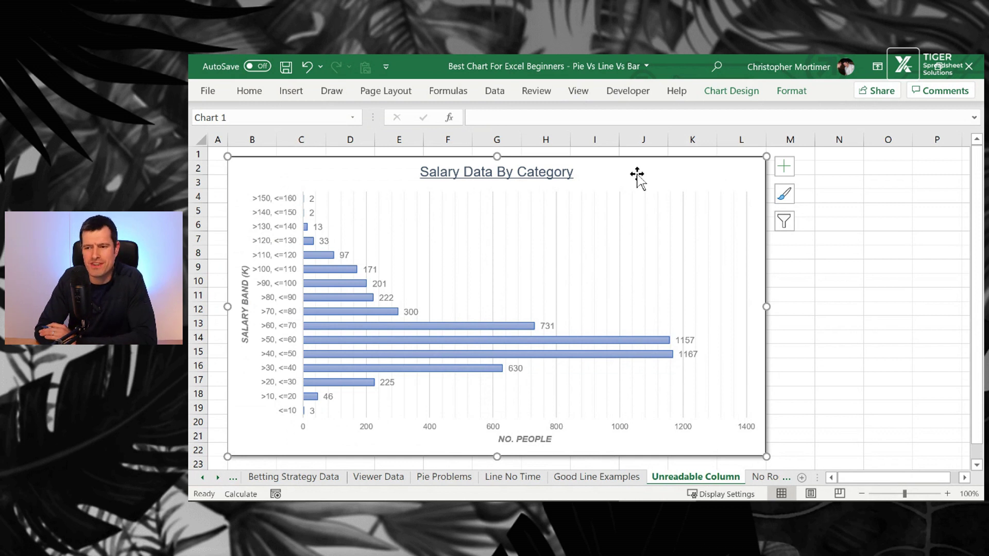
{"action": "left_click", "coordinate": [492, 428]}
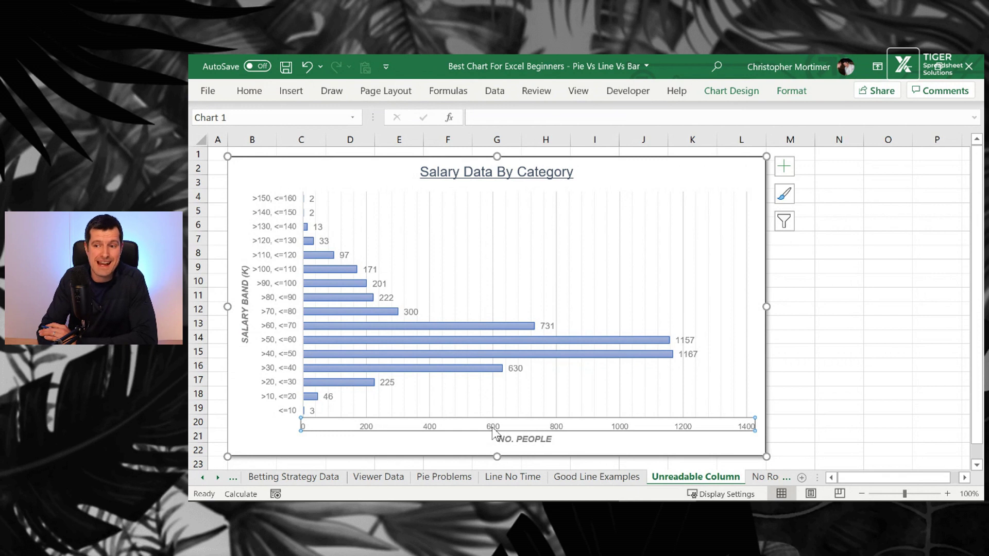
{"action": "key", "text": "Delete"}
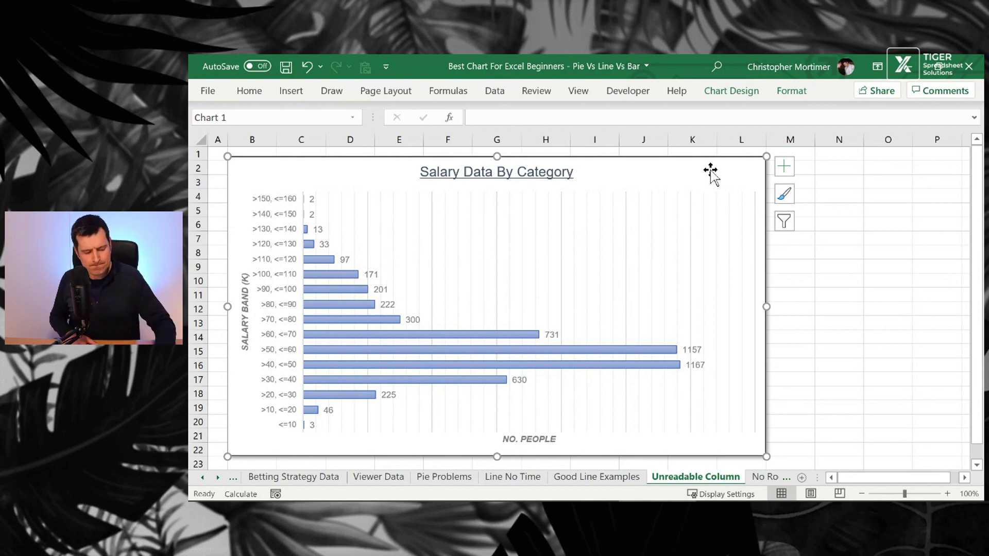
Return to PowerPoint's PIE vs. LINE vs. BAR slide with the BAR / COLUMN box deselected.
{"action": "key", "text": "alt+Tab"}
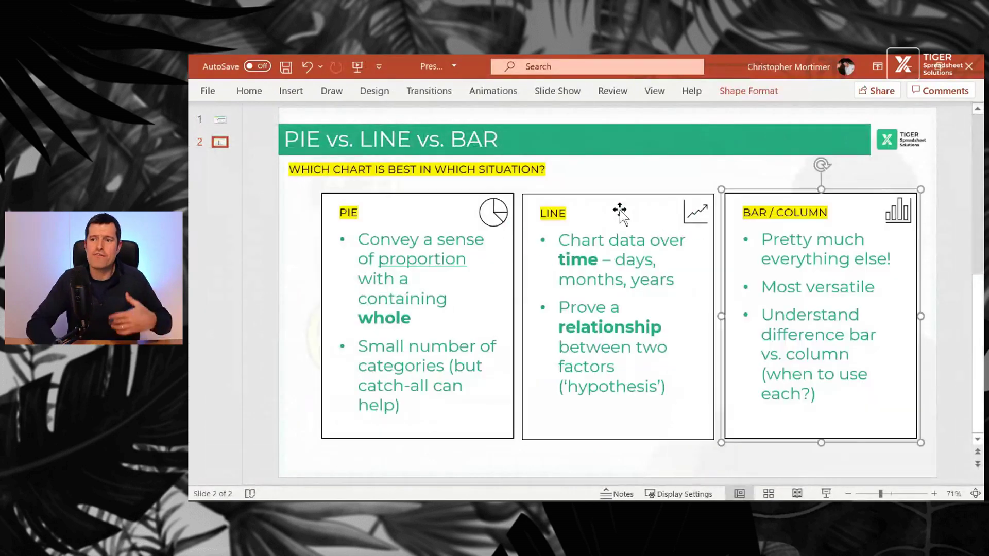
{"action": "left_click", "coordinate": [292, 265]}
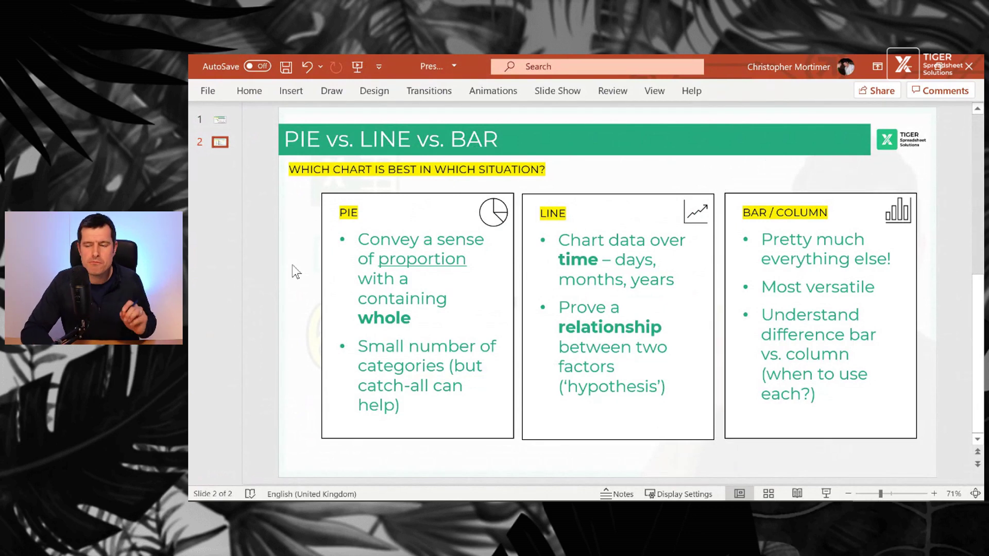